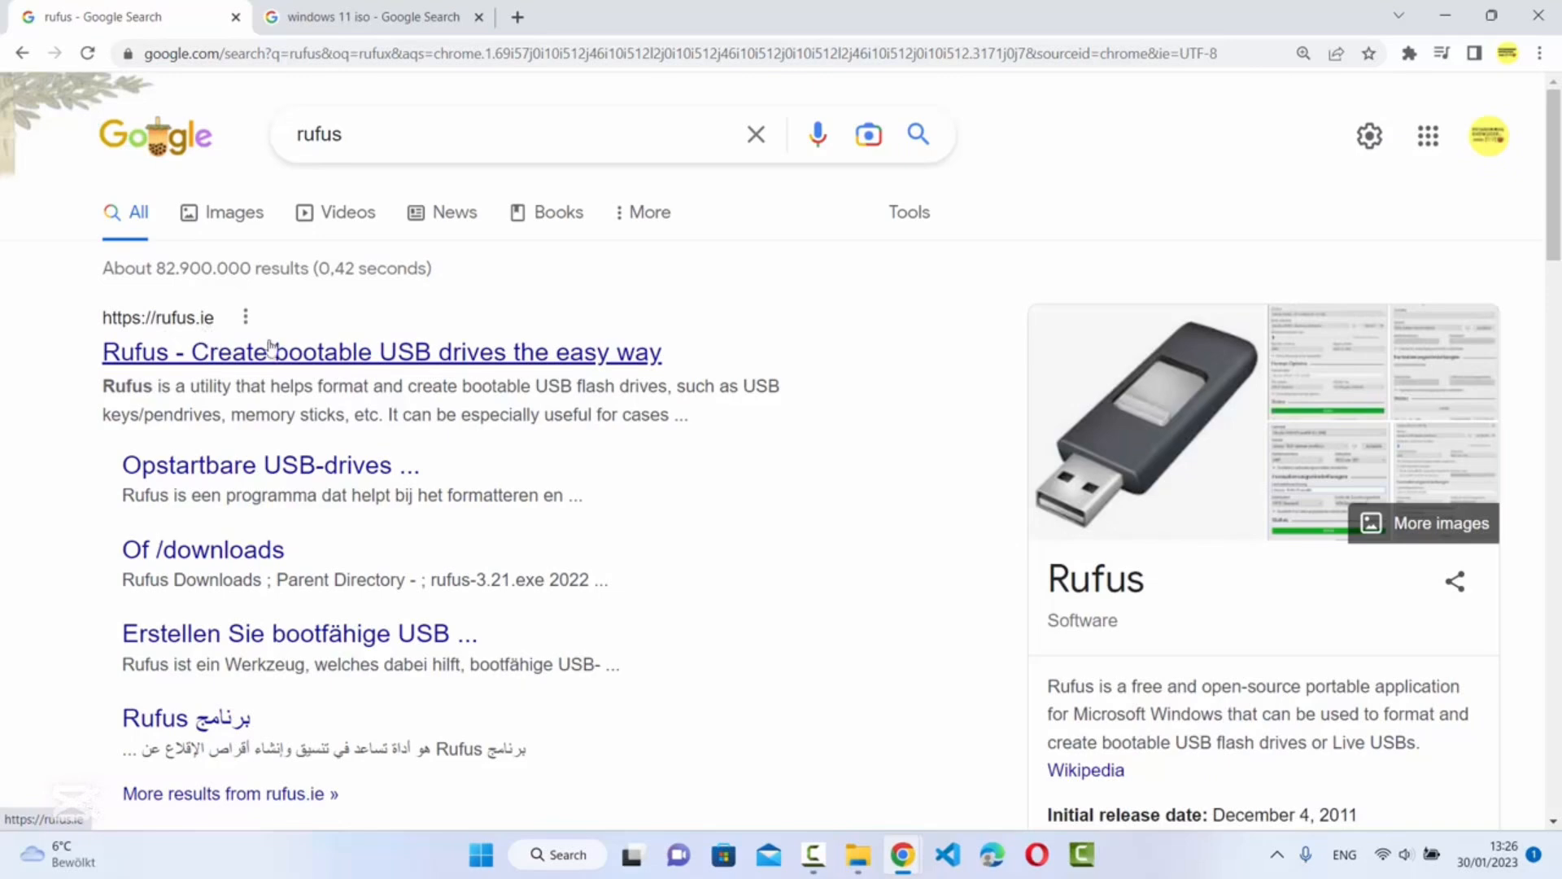
Open the official Rufus homepage (rufus.ie/en) from the Google results for 'rufus'
click(525, 352)
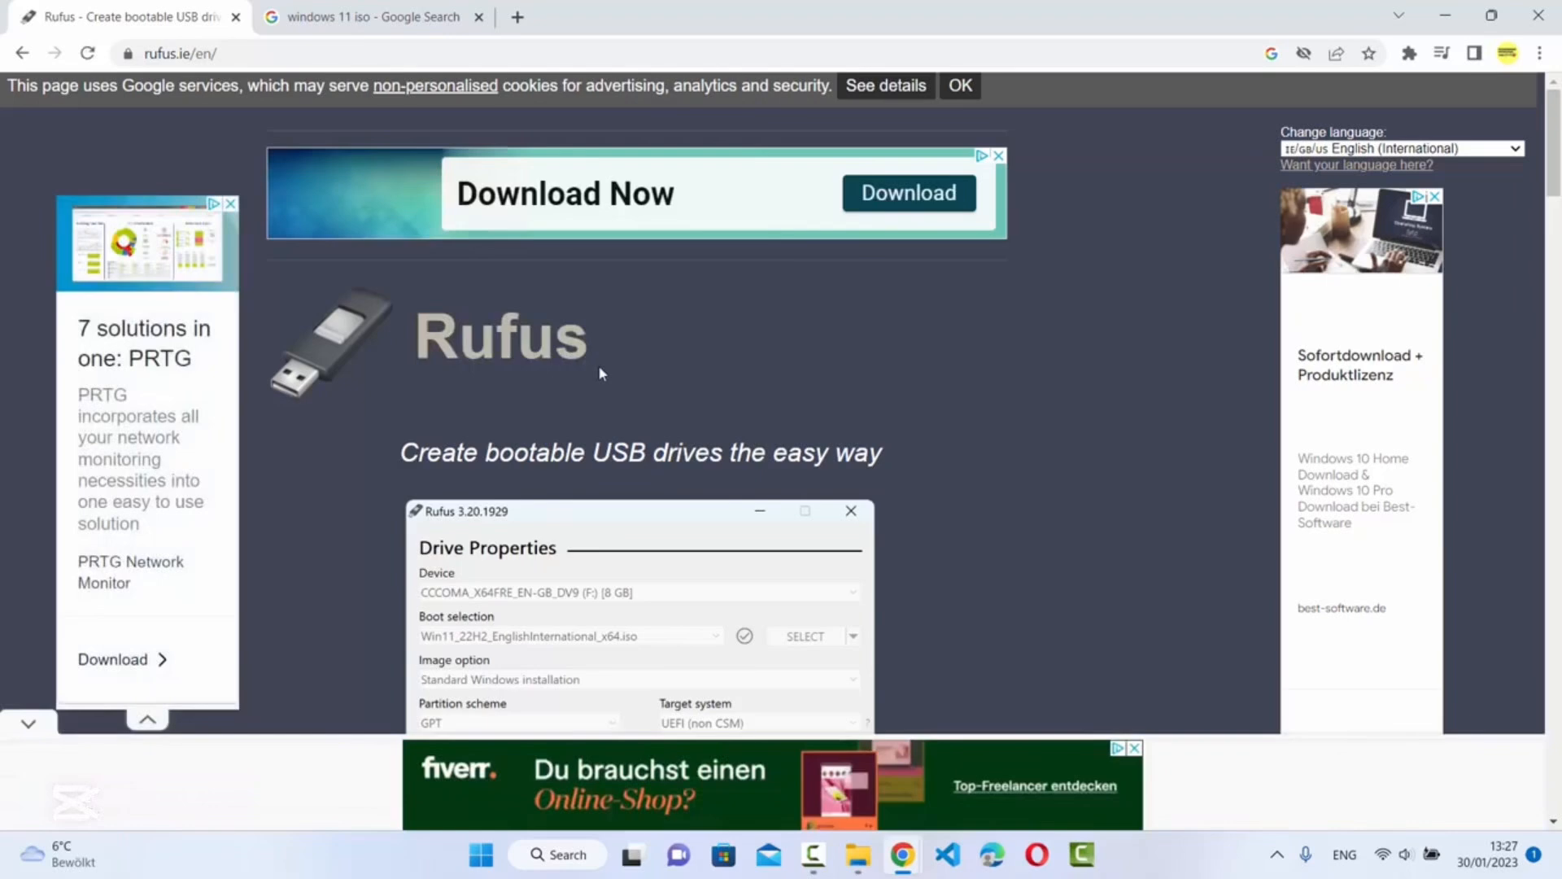
Download rufus-3.21.exe from the rufus.ie Download section and dismiss the full-page ad
scroll(600, 372, down, 8)
scroll(599, 376, down, 3)
scroll(405, 606, down, 1)
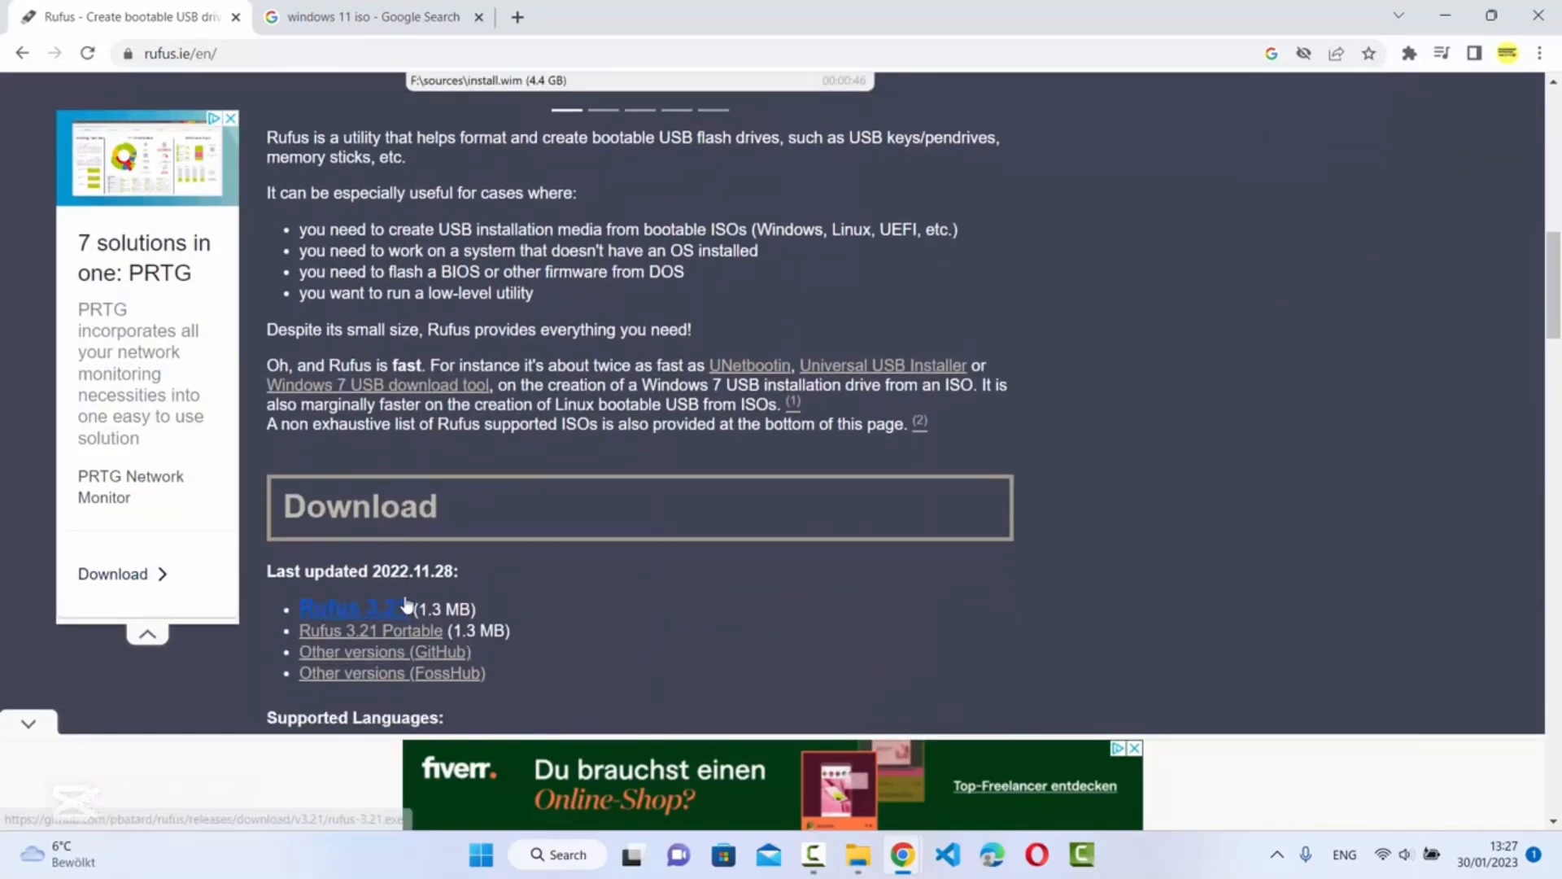
click(351, 611)
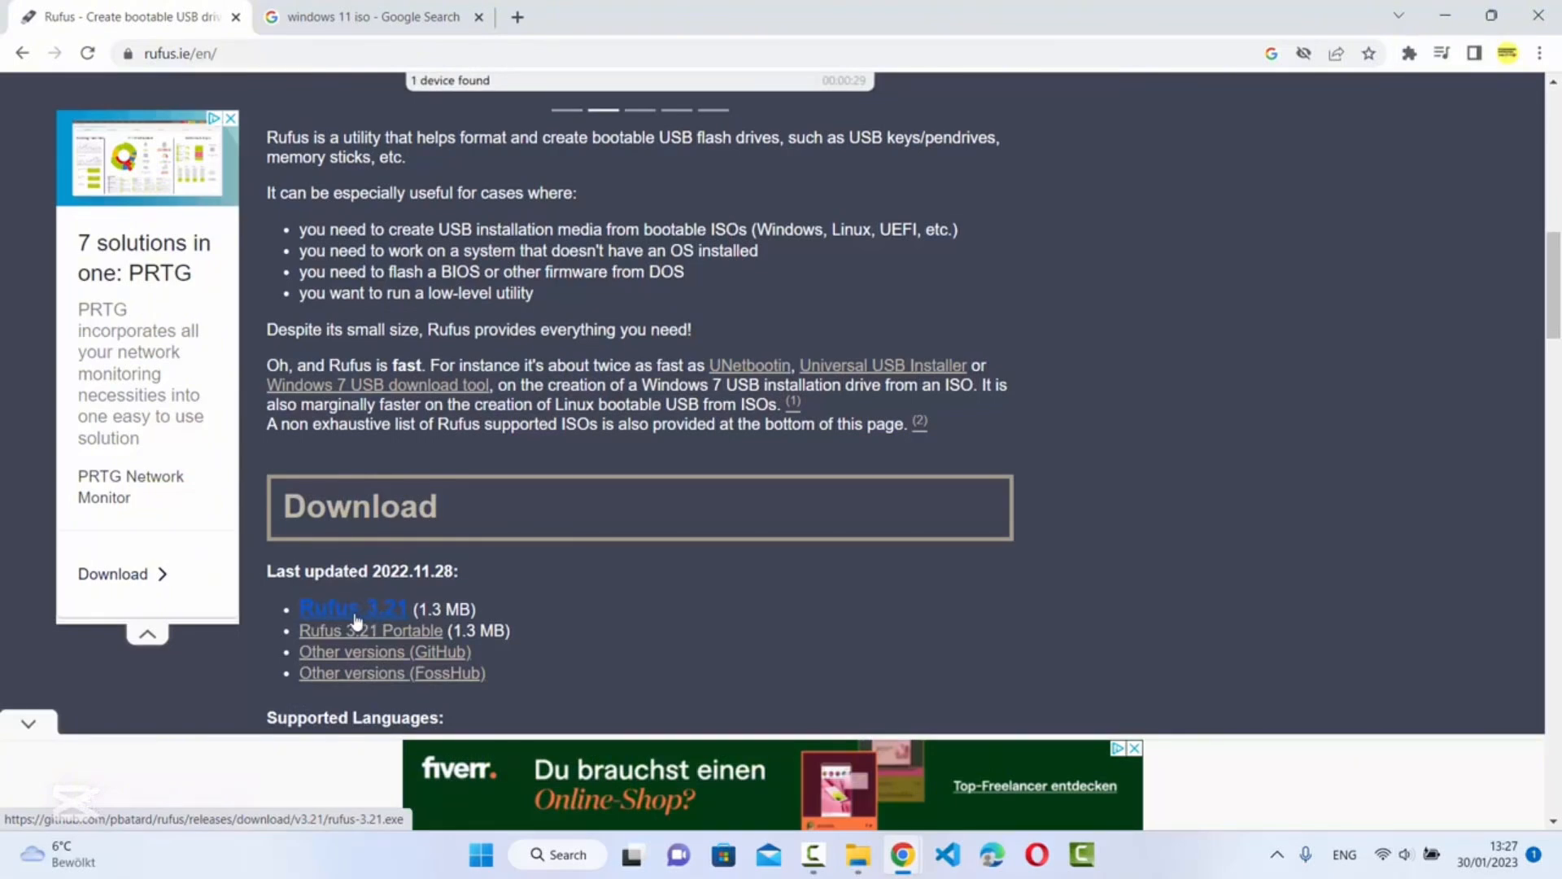
click(352, 618)
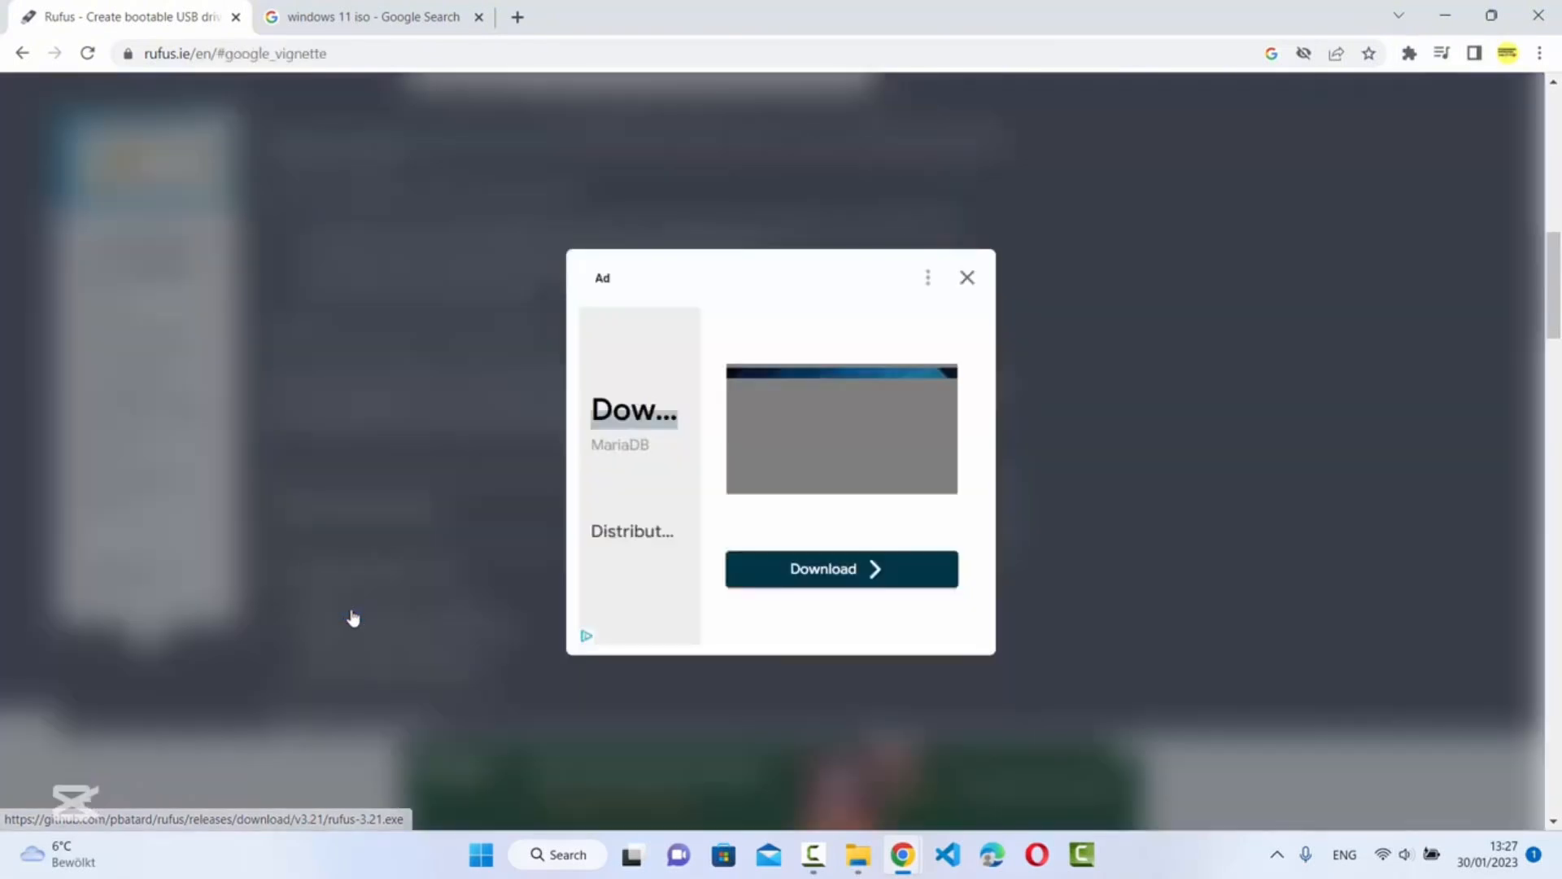
click(350, 622)
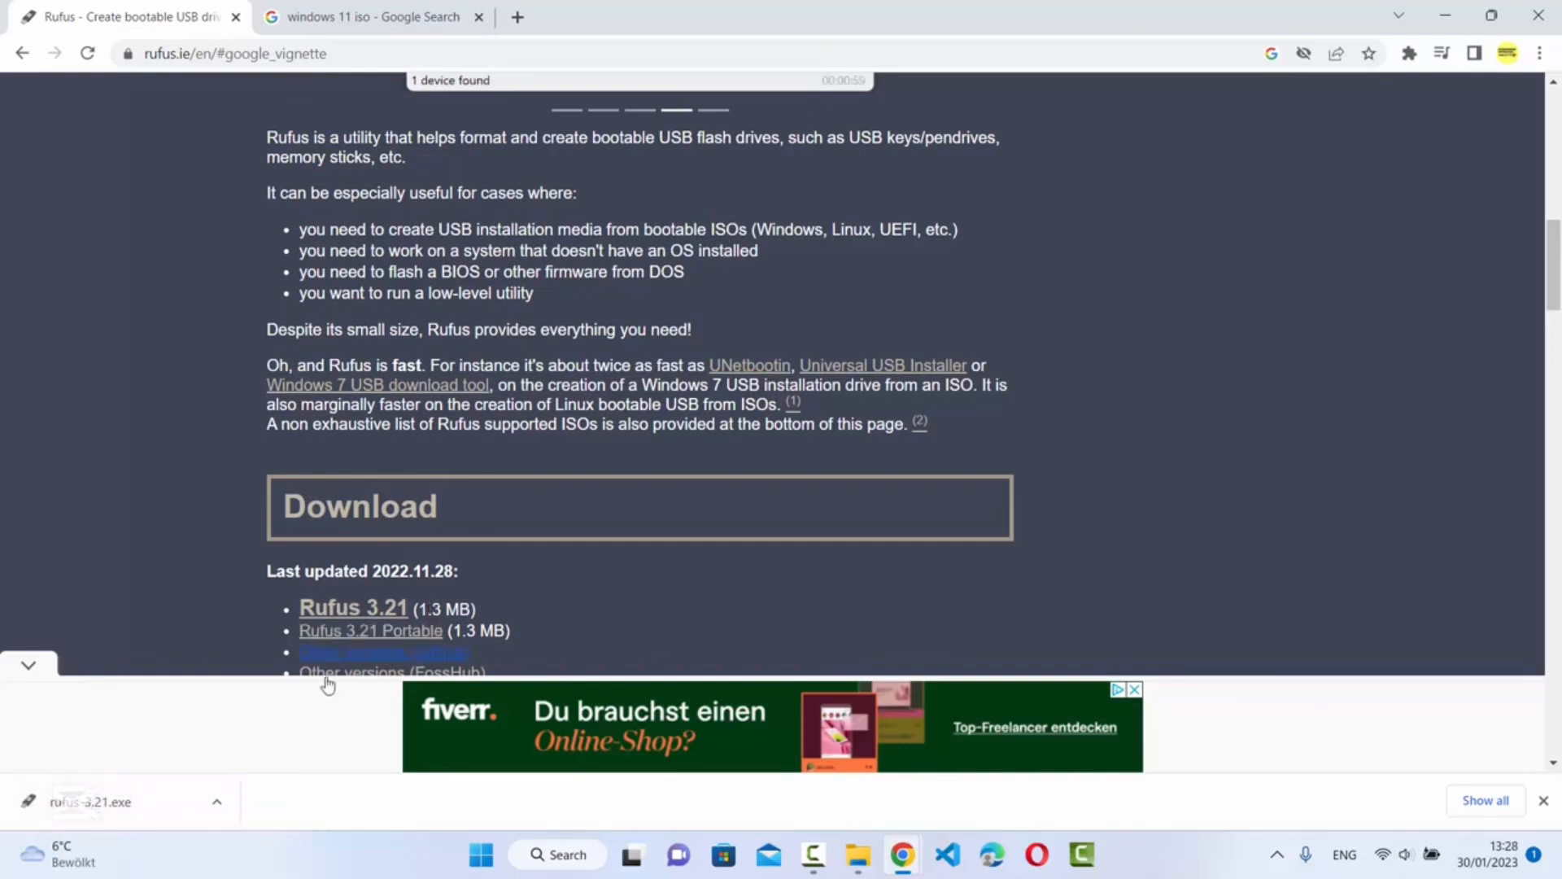
Run rufus-3.21.exe past the protection warning, then close Rufus to leave the bare desktop
click(127, 808)
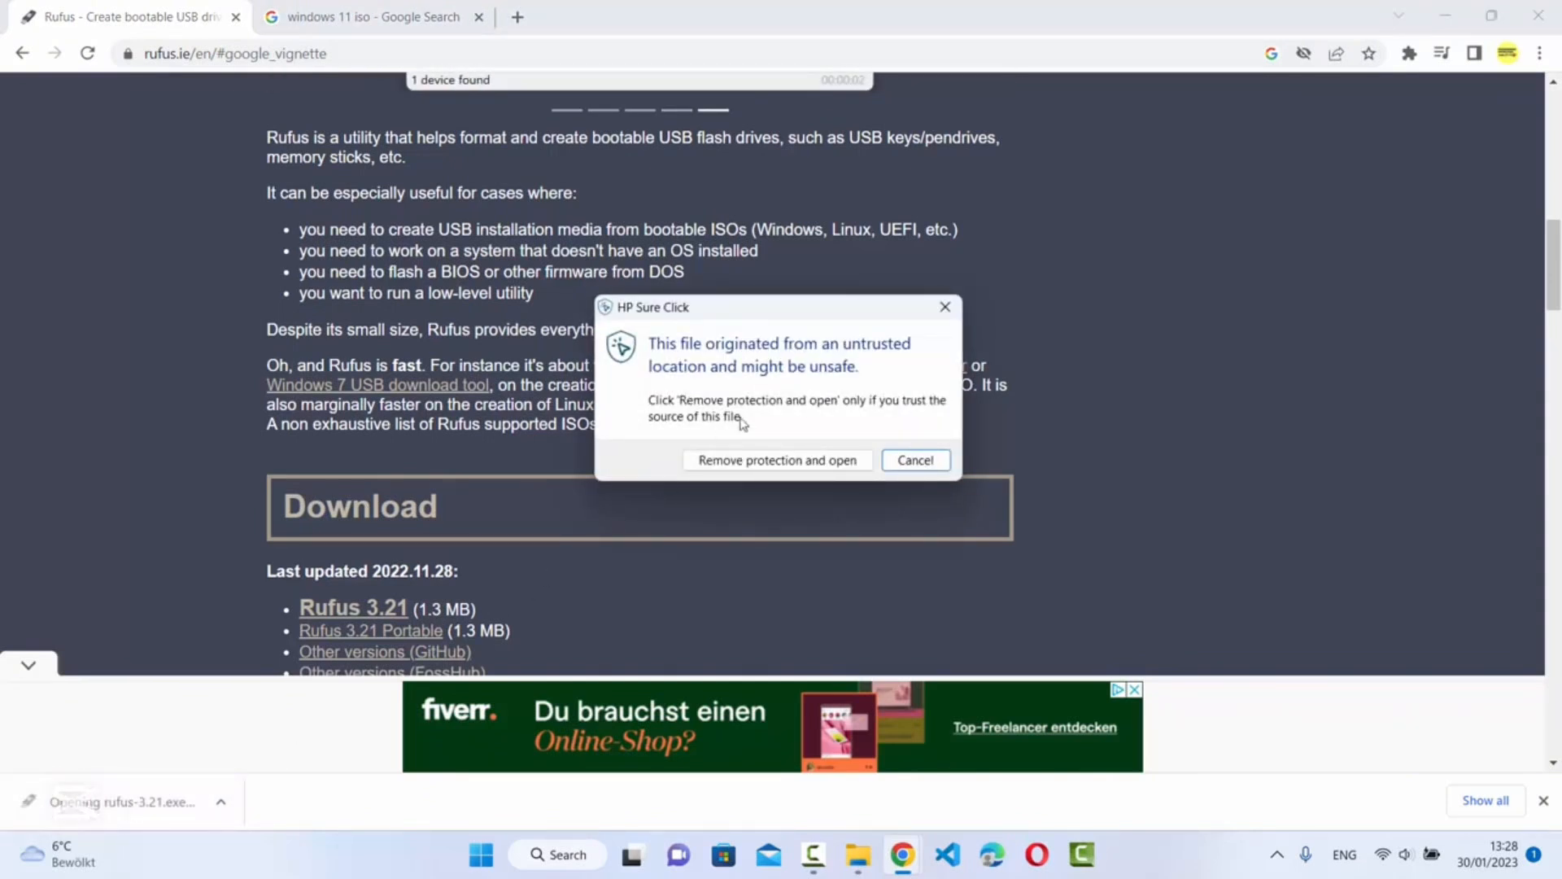
click(763, 463)
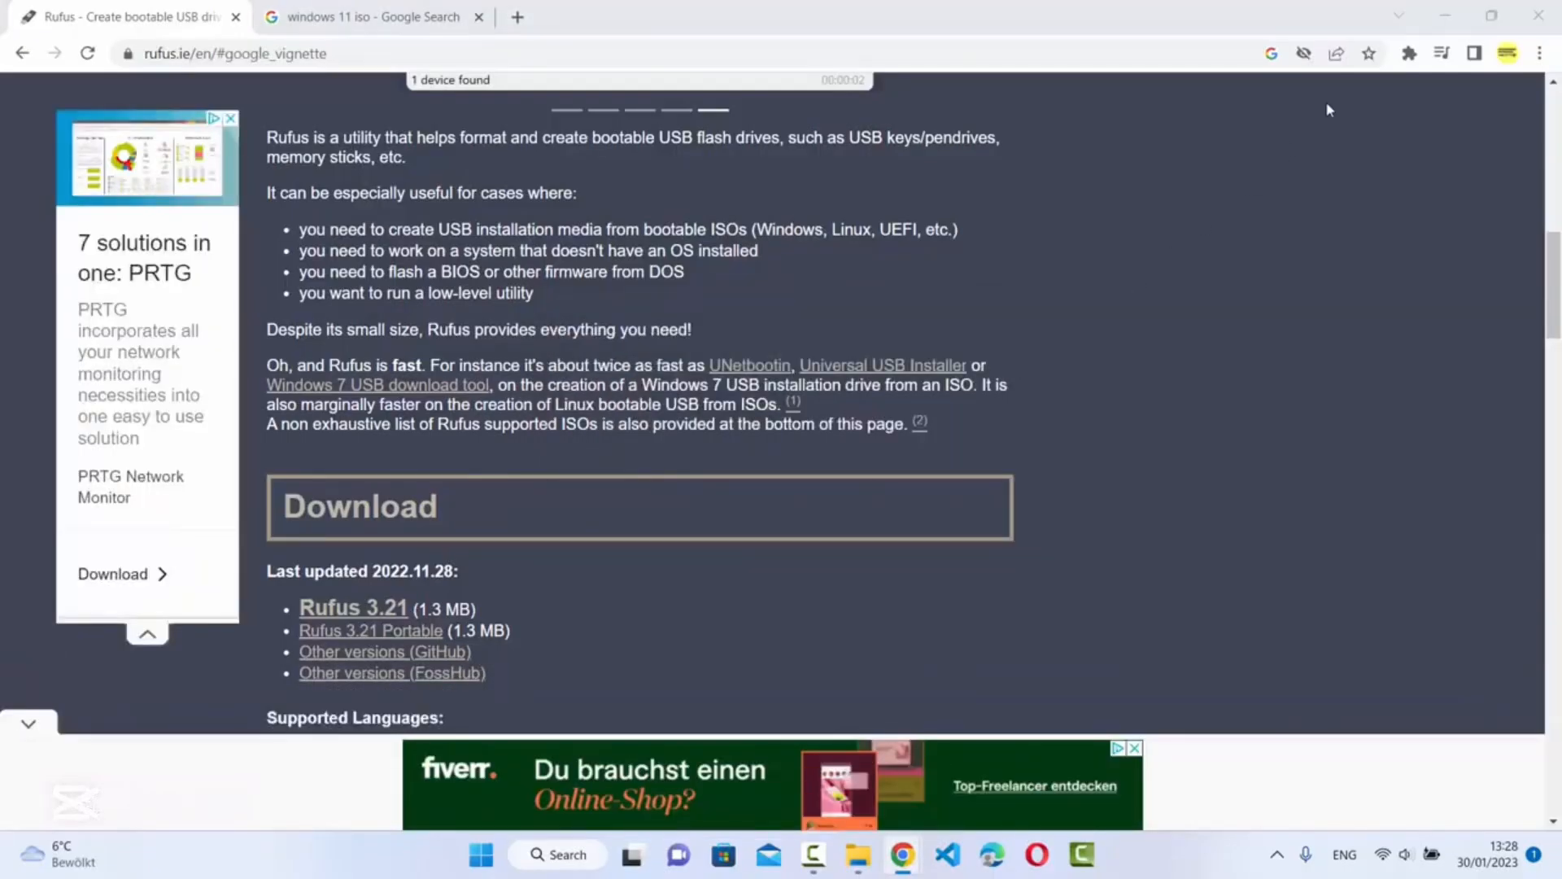
click(1445, 17)
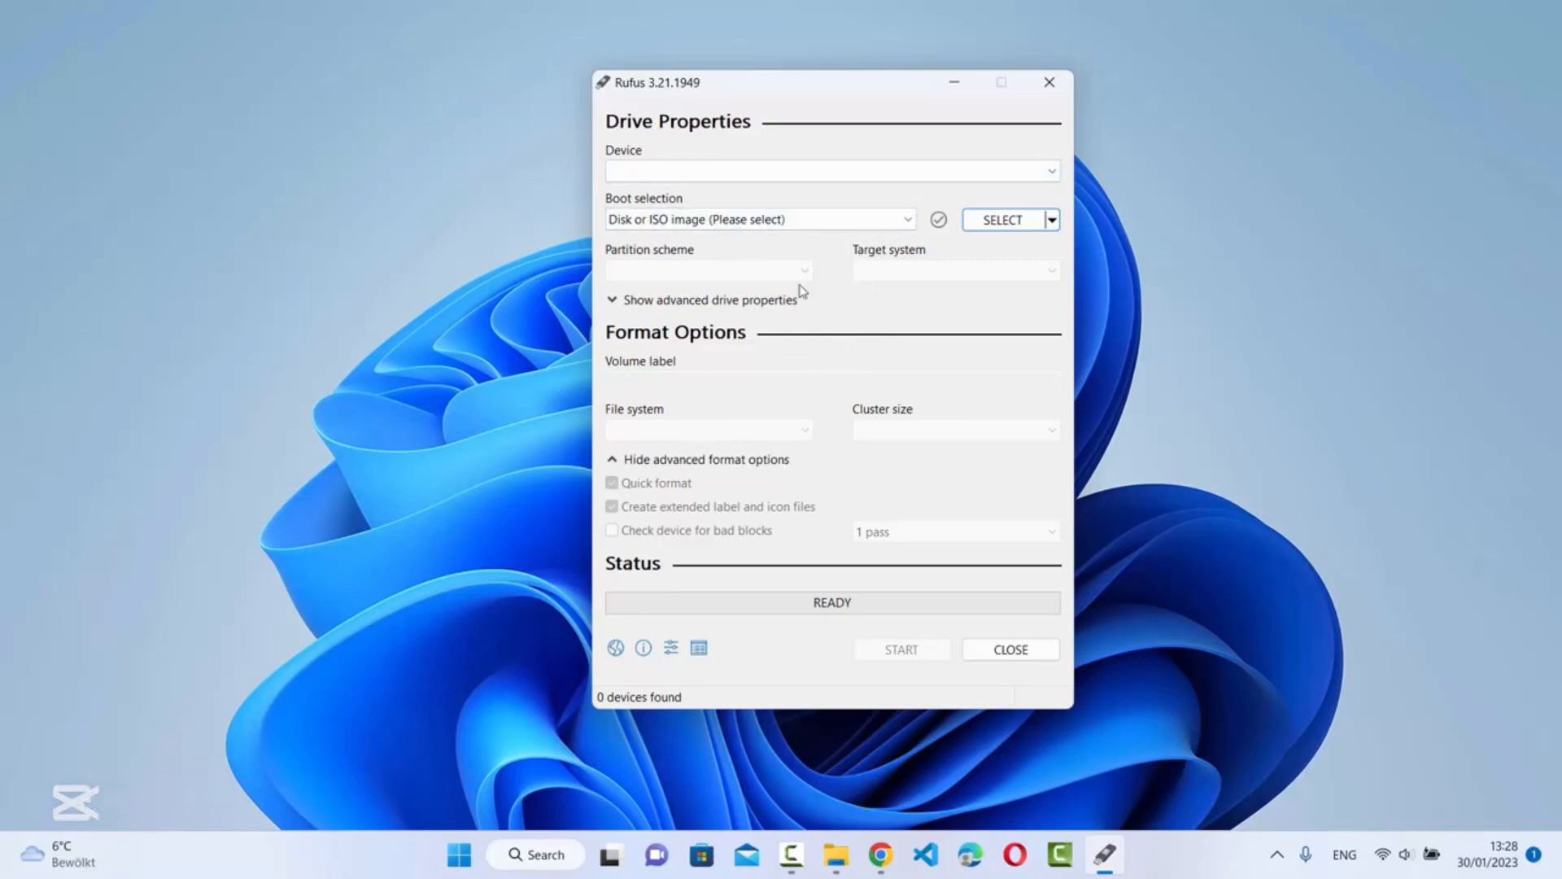
click(1049, 81)
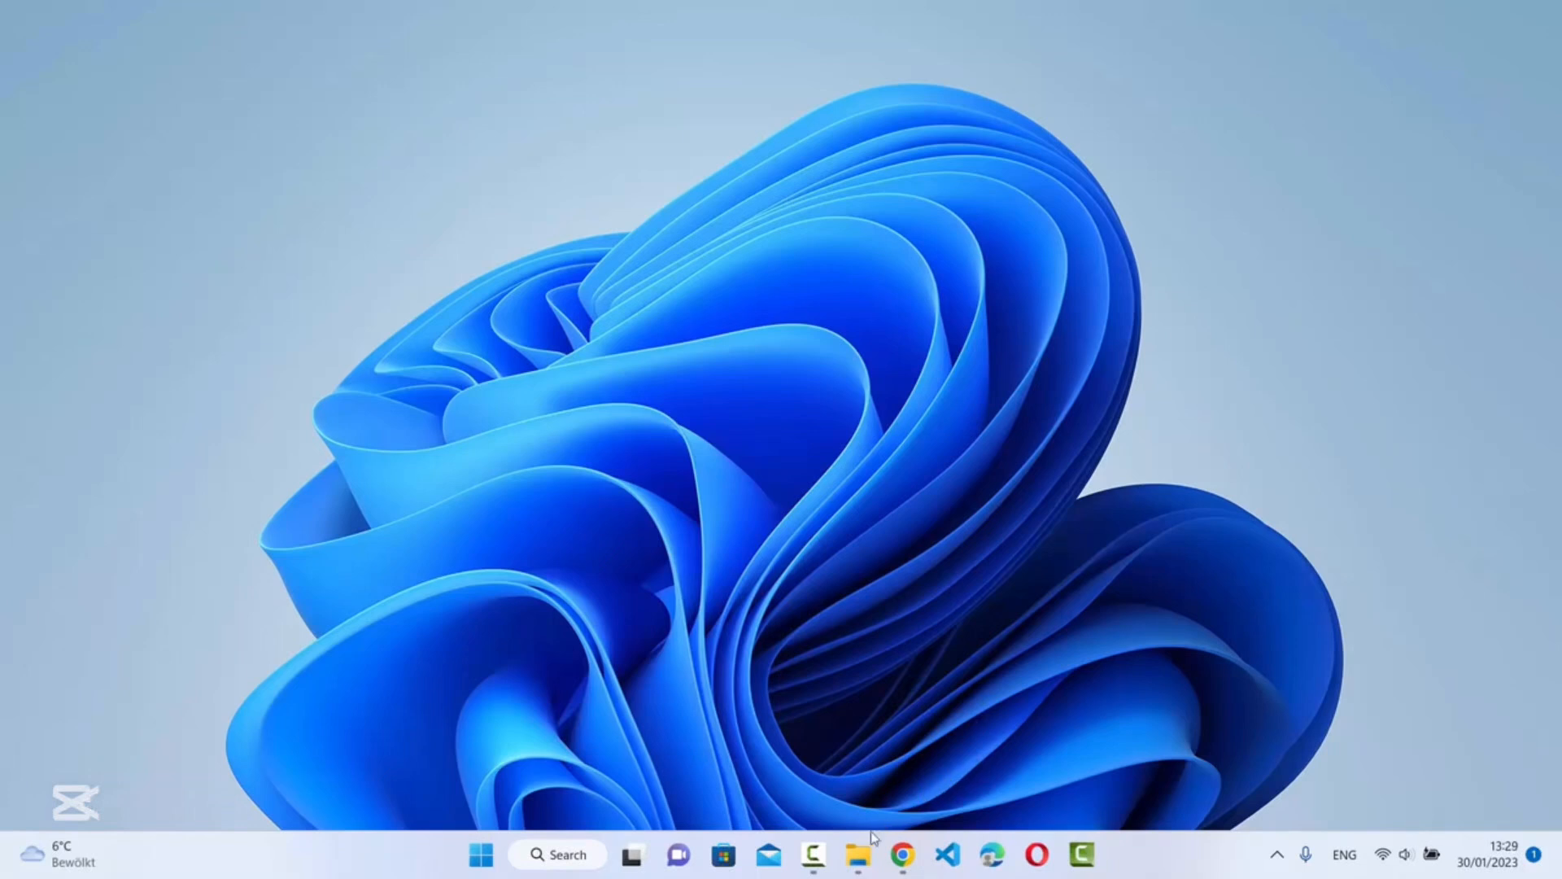
Launch rufus-3.21.exe from the Downloads folder in Explorer, then return to Chrome
mouse_move(860, 850)
click(926, 768)
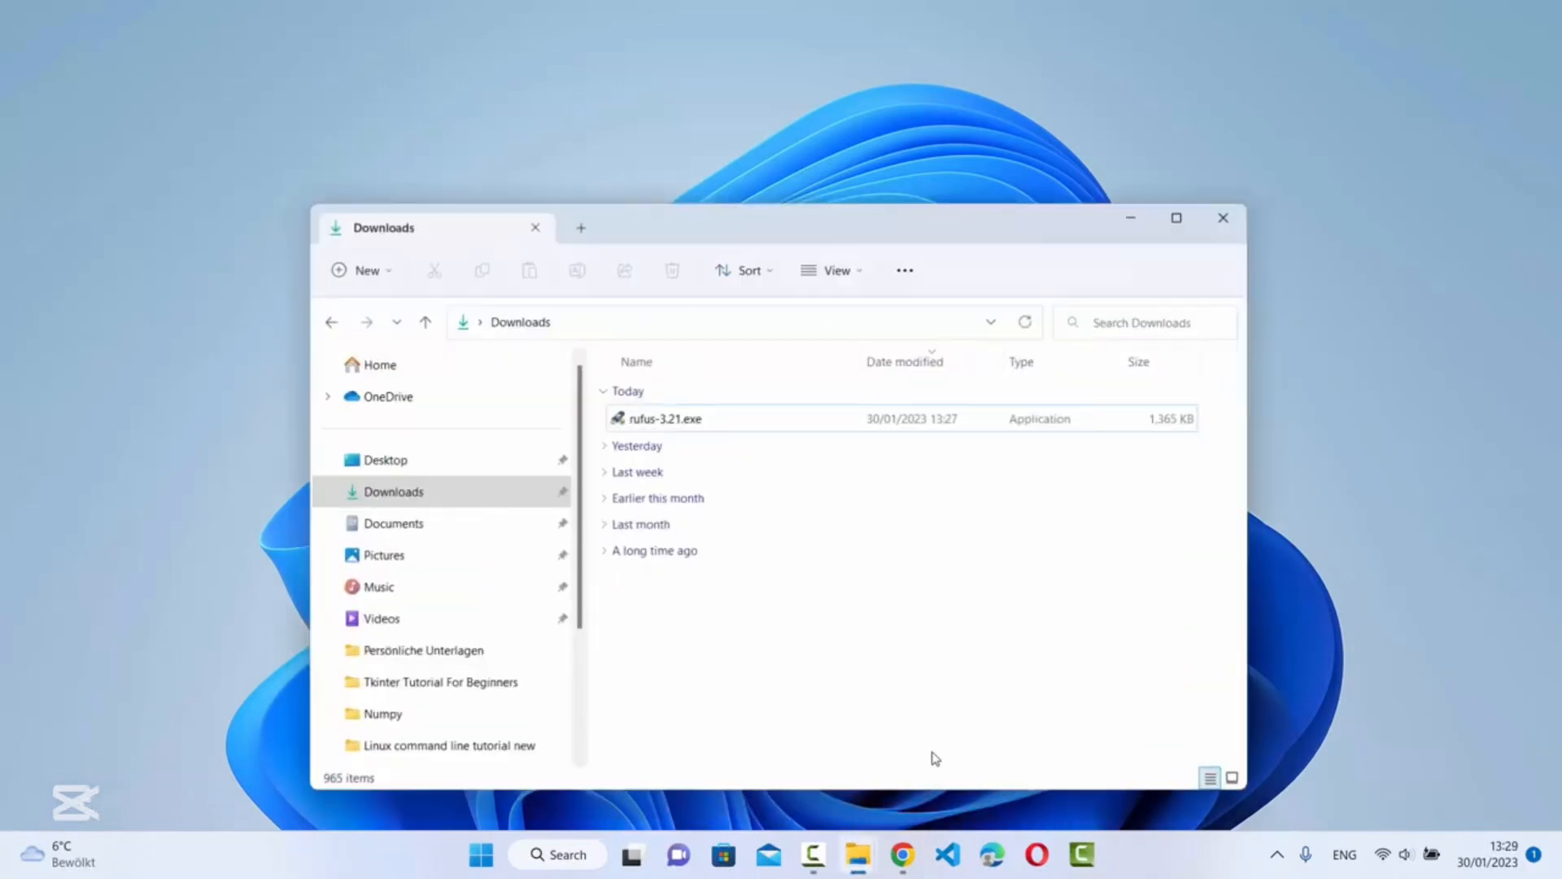
double_click(671, 416)
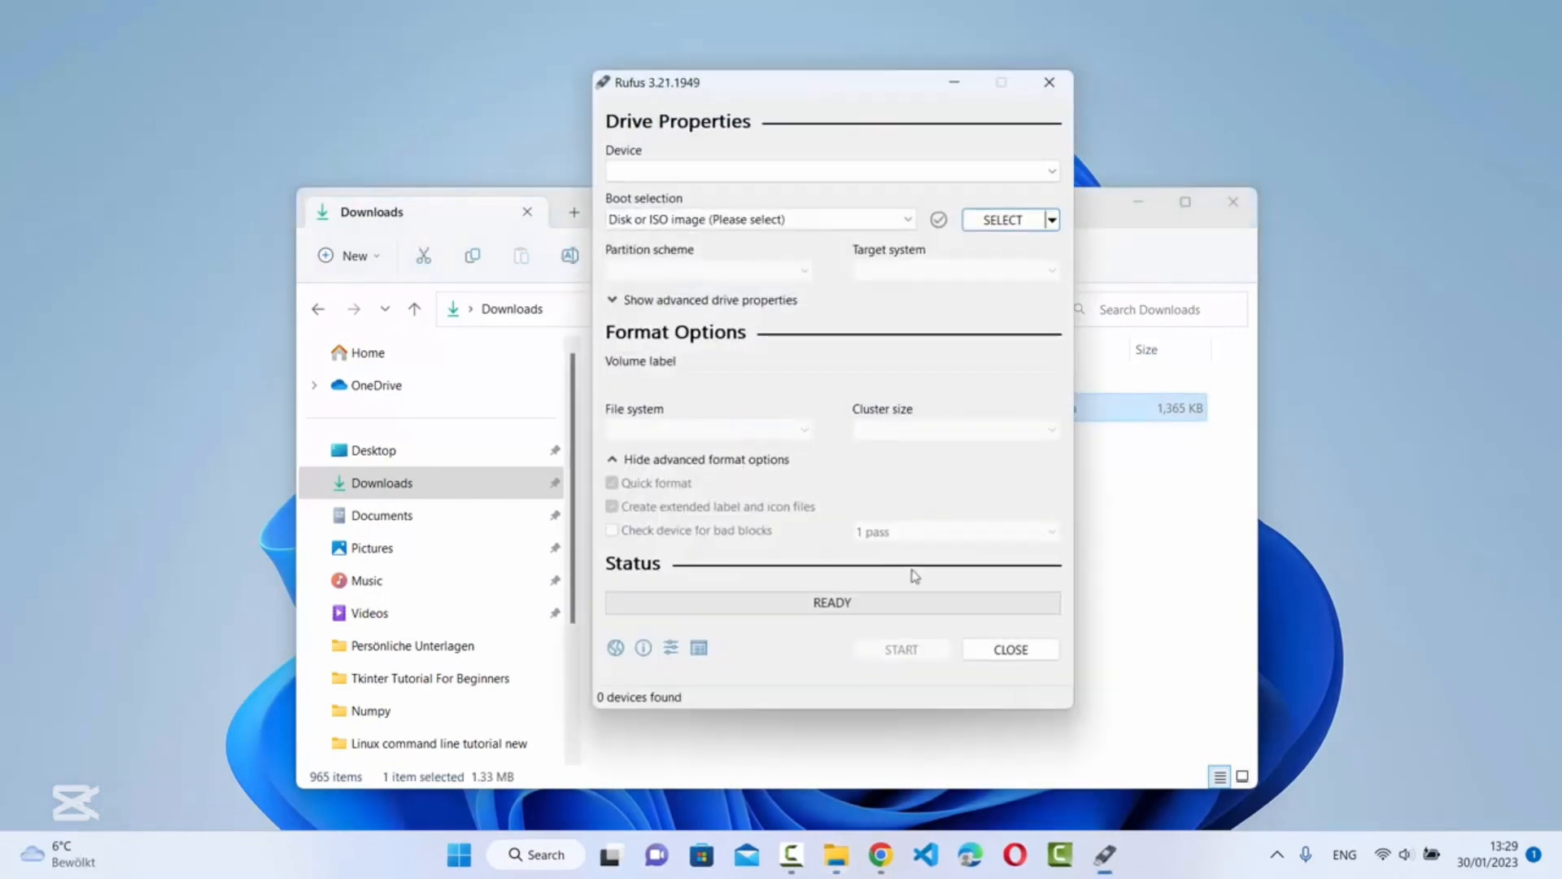
click(1143, 208)
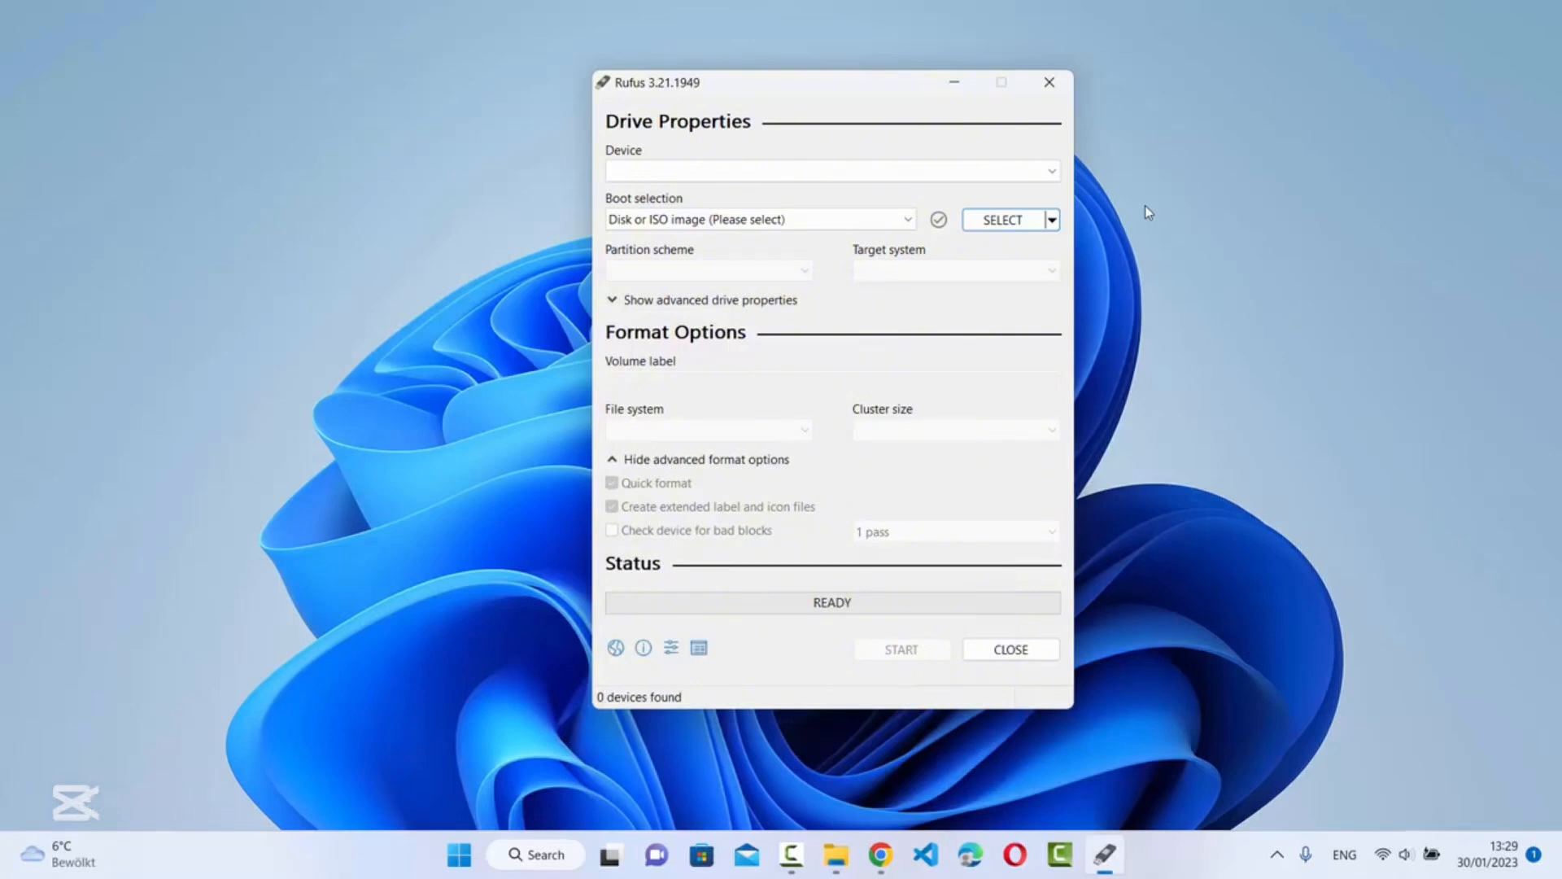
click(881, 854)
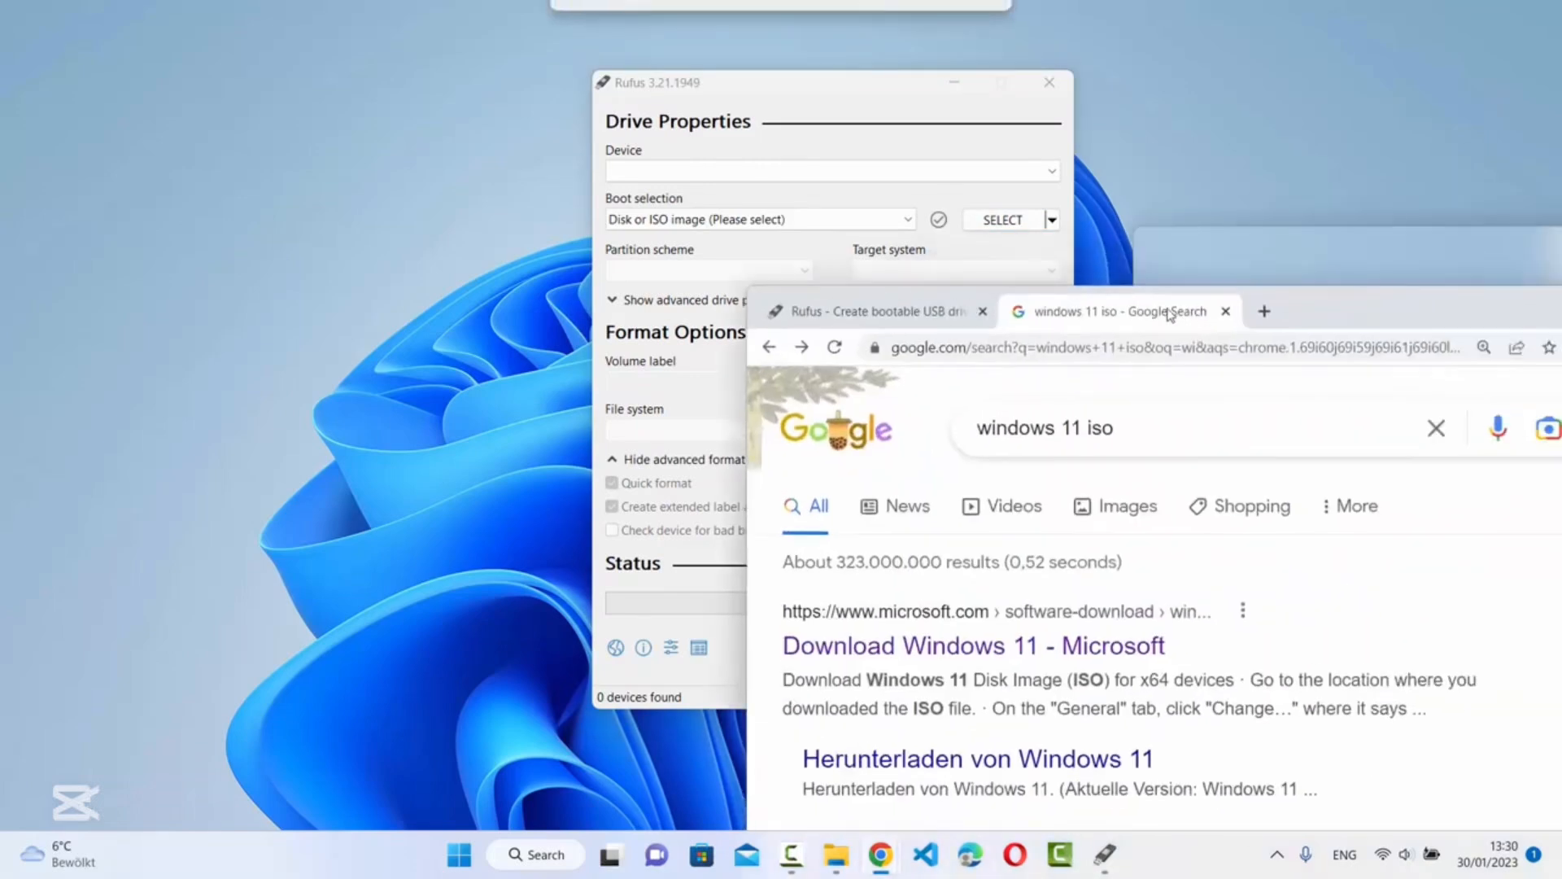
Maximize Chrome showing the 'windows 11 iso' results with Microsoft's download page on top
double_click(1249, 288)
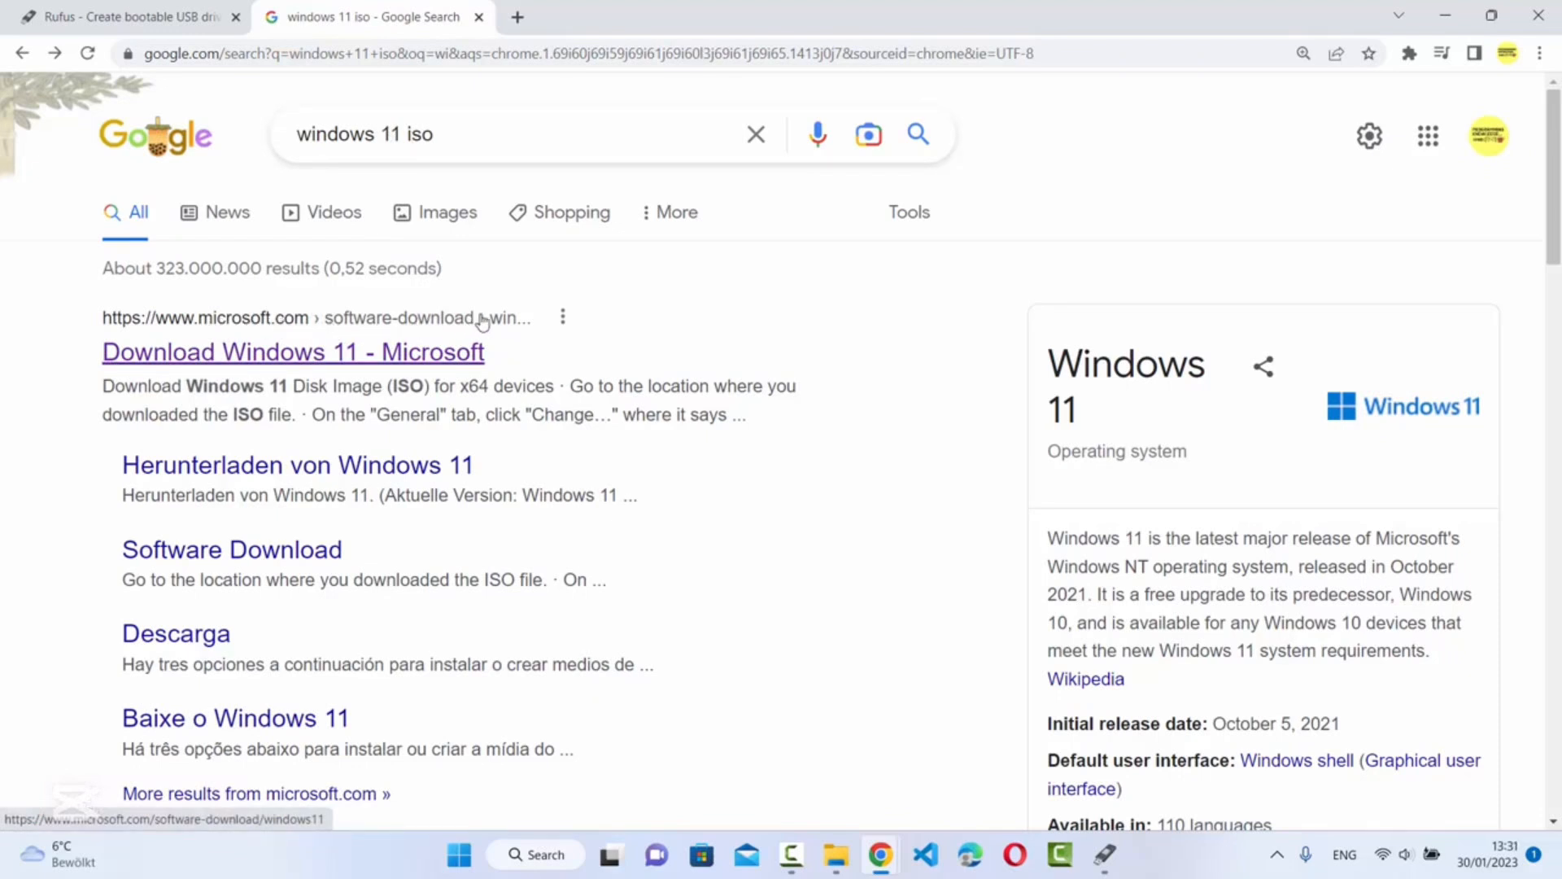
Select the Windows 11 (multi-edition ISO for x64 devices) edition on Microsoft's download page
click(440, 357)
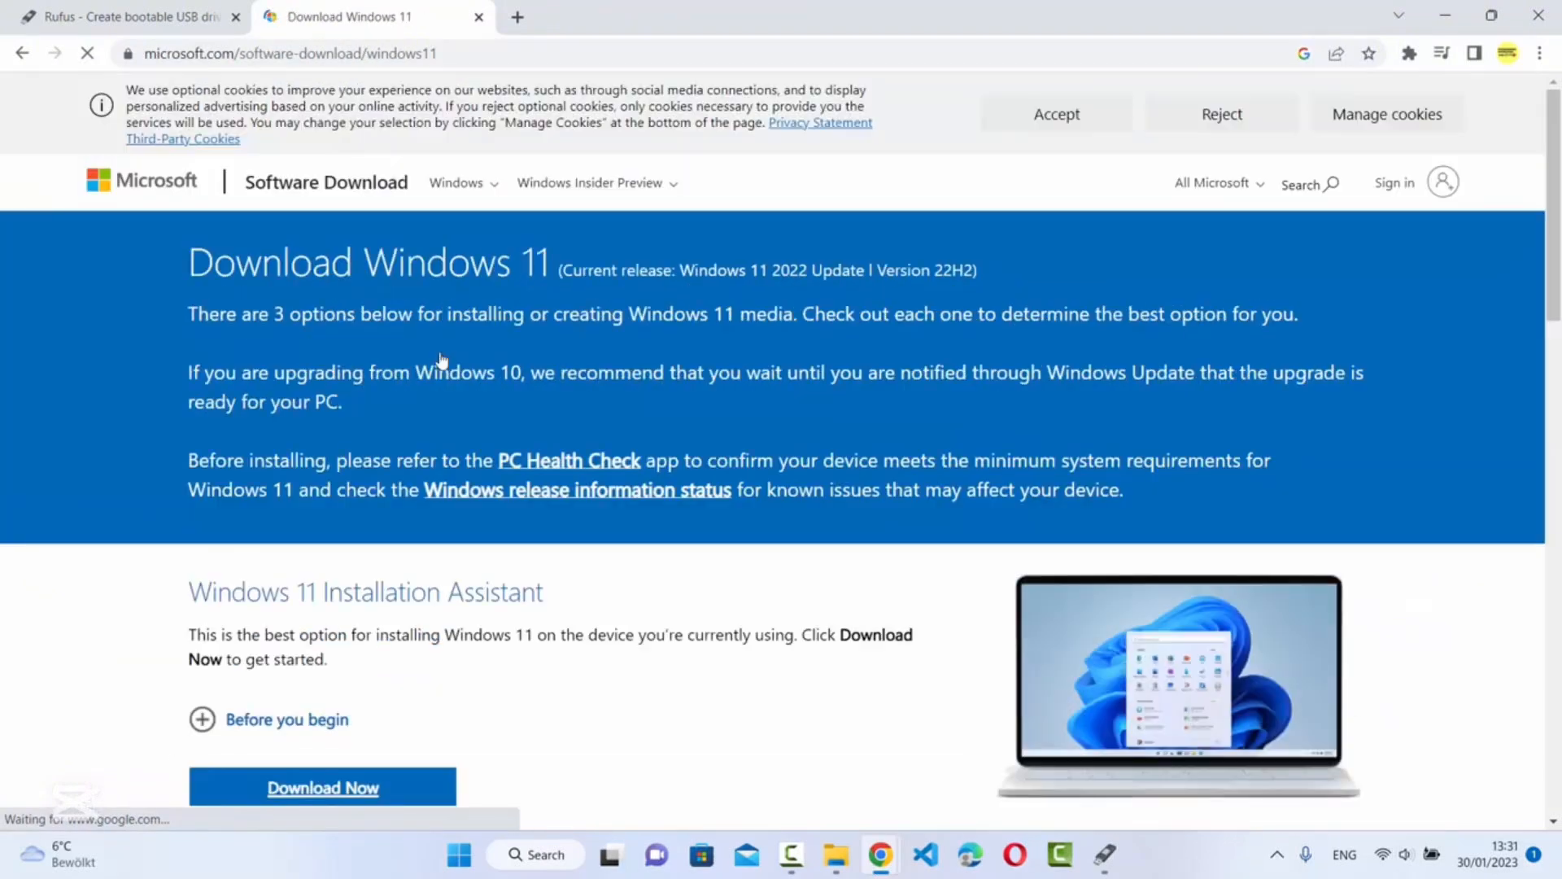
scroll(453, 351, down, 5)
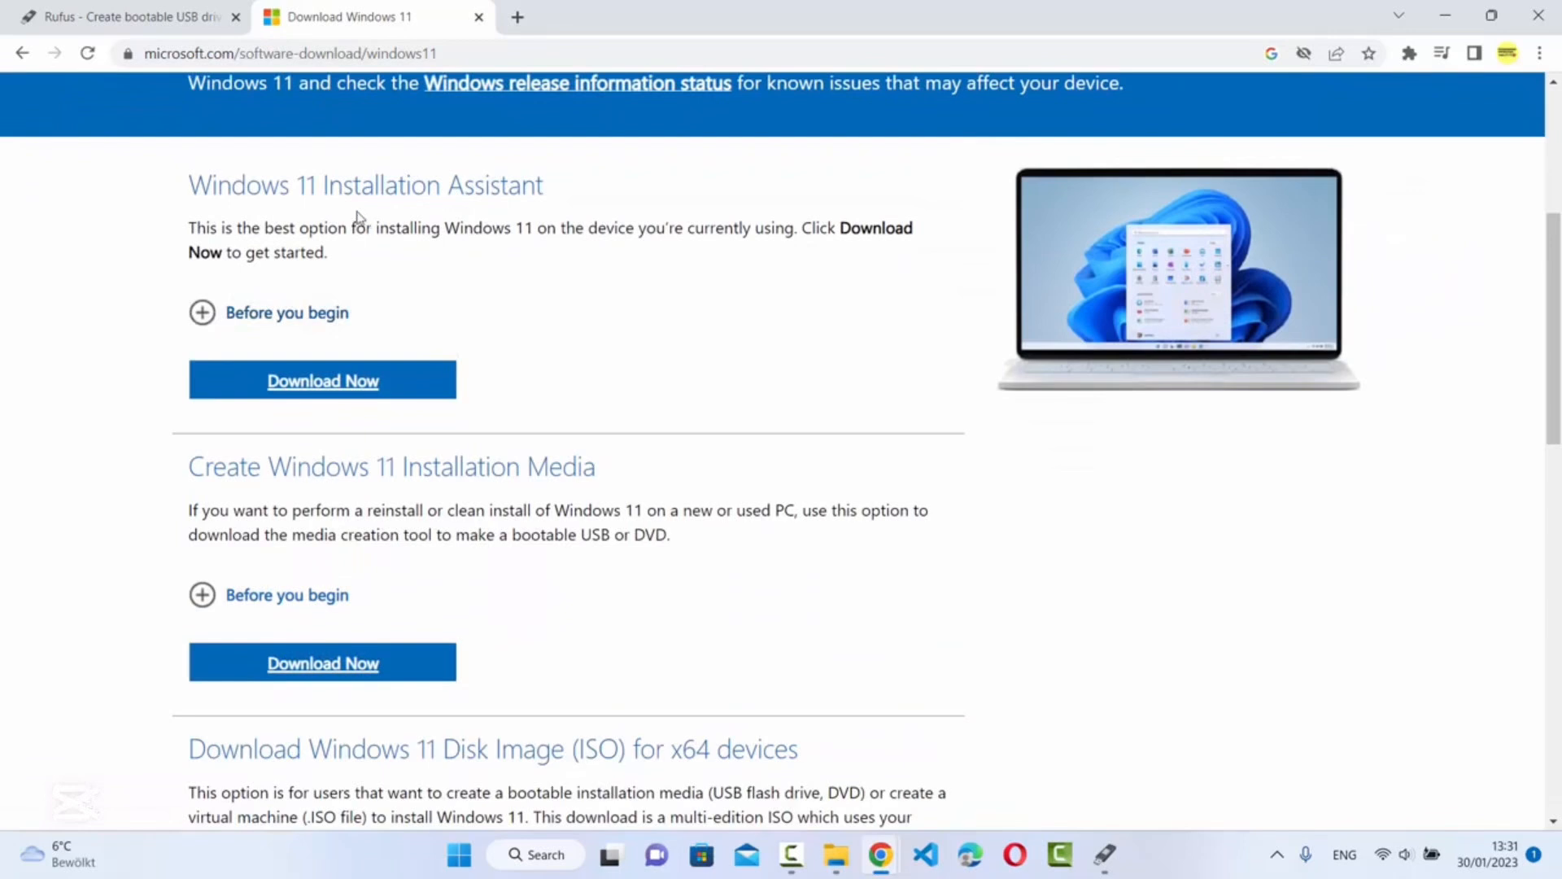
scroll(485, 319, down, 1)
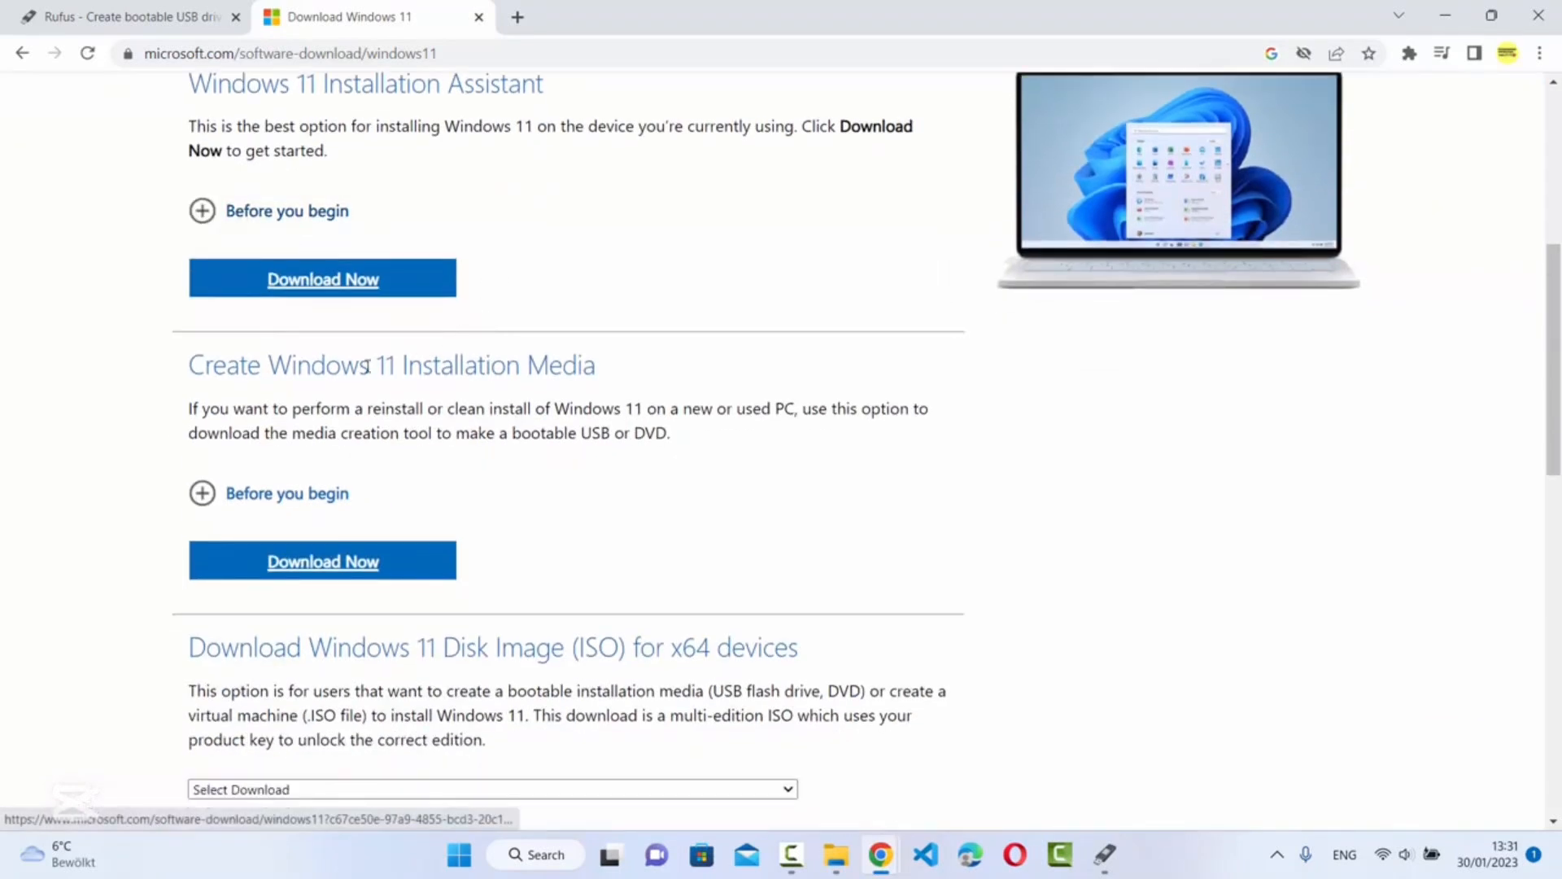
scroll(453, 366, down, 3)
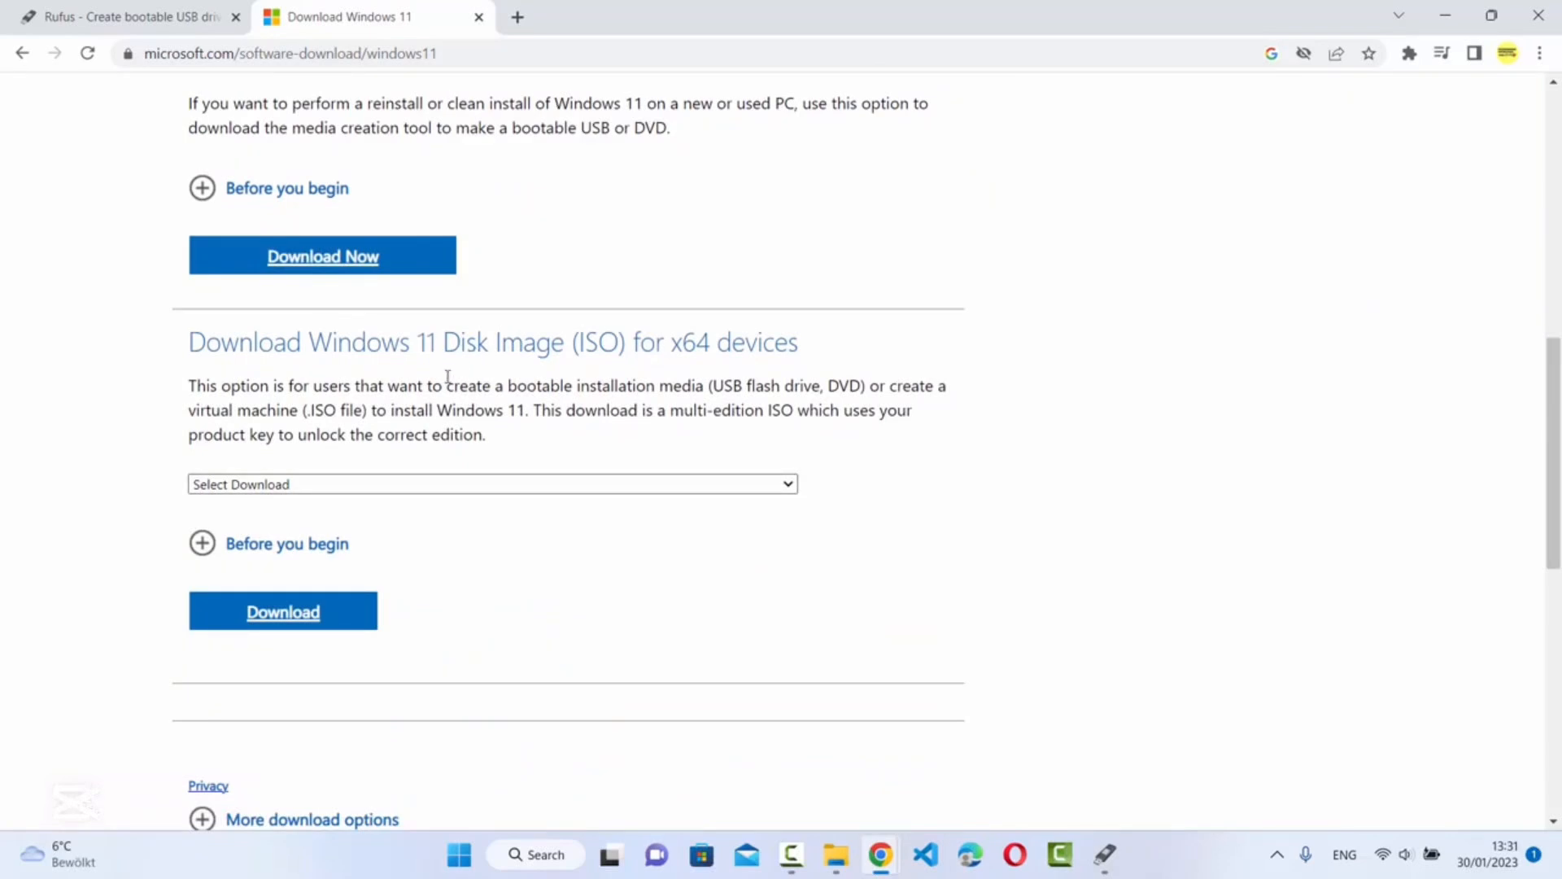
click(309, 617)
click(314, 509)
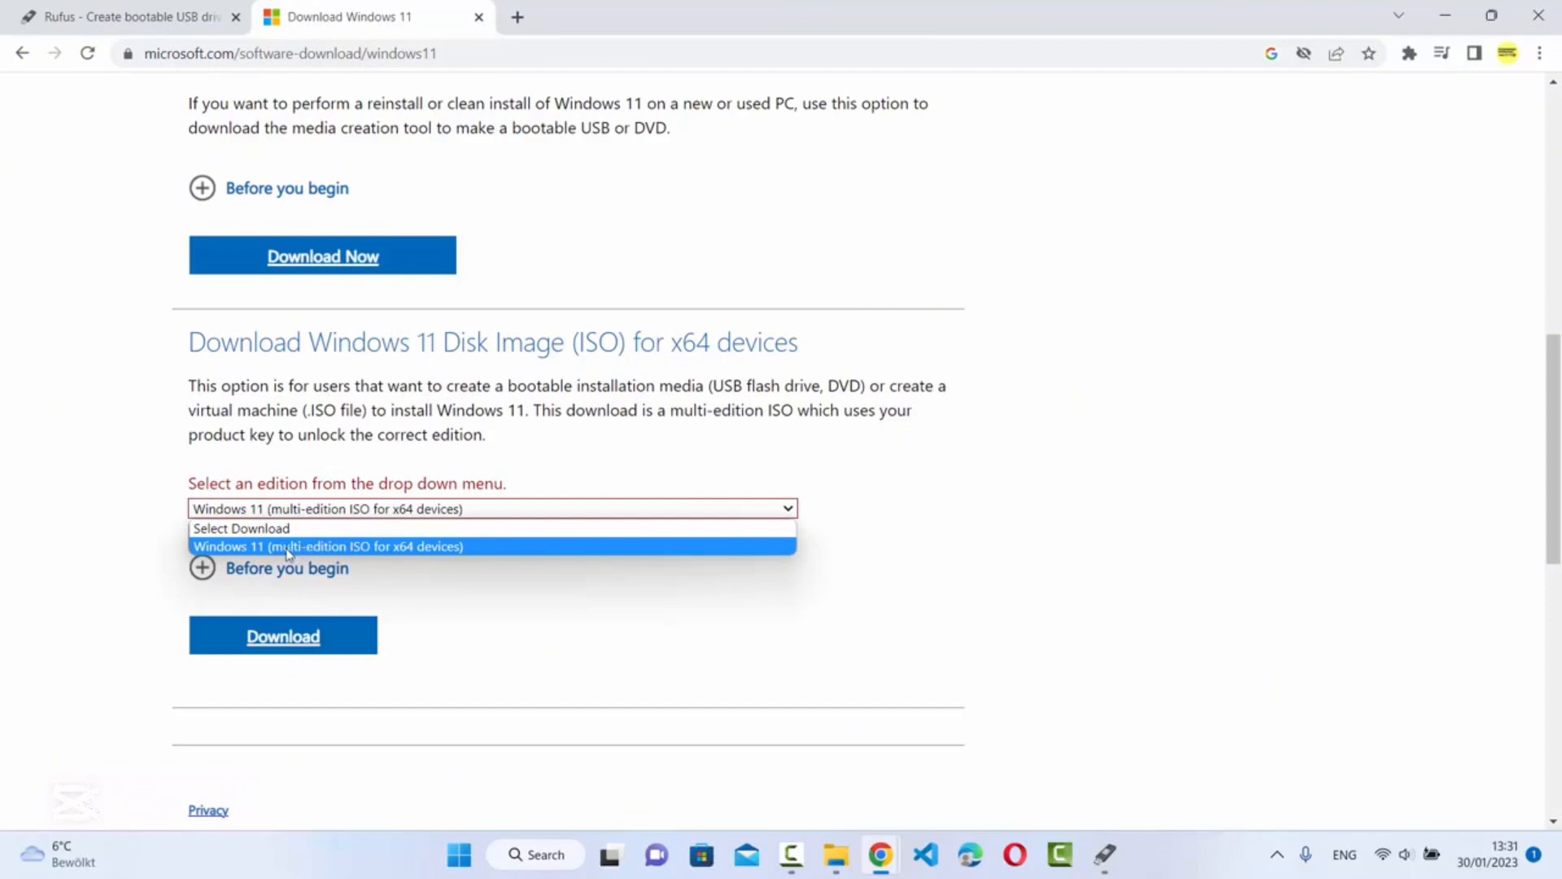
click(288, 547)
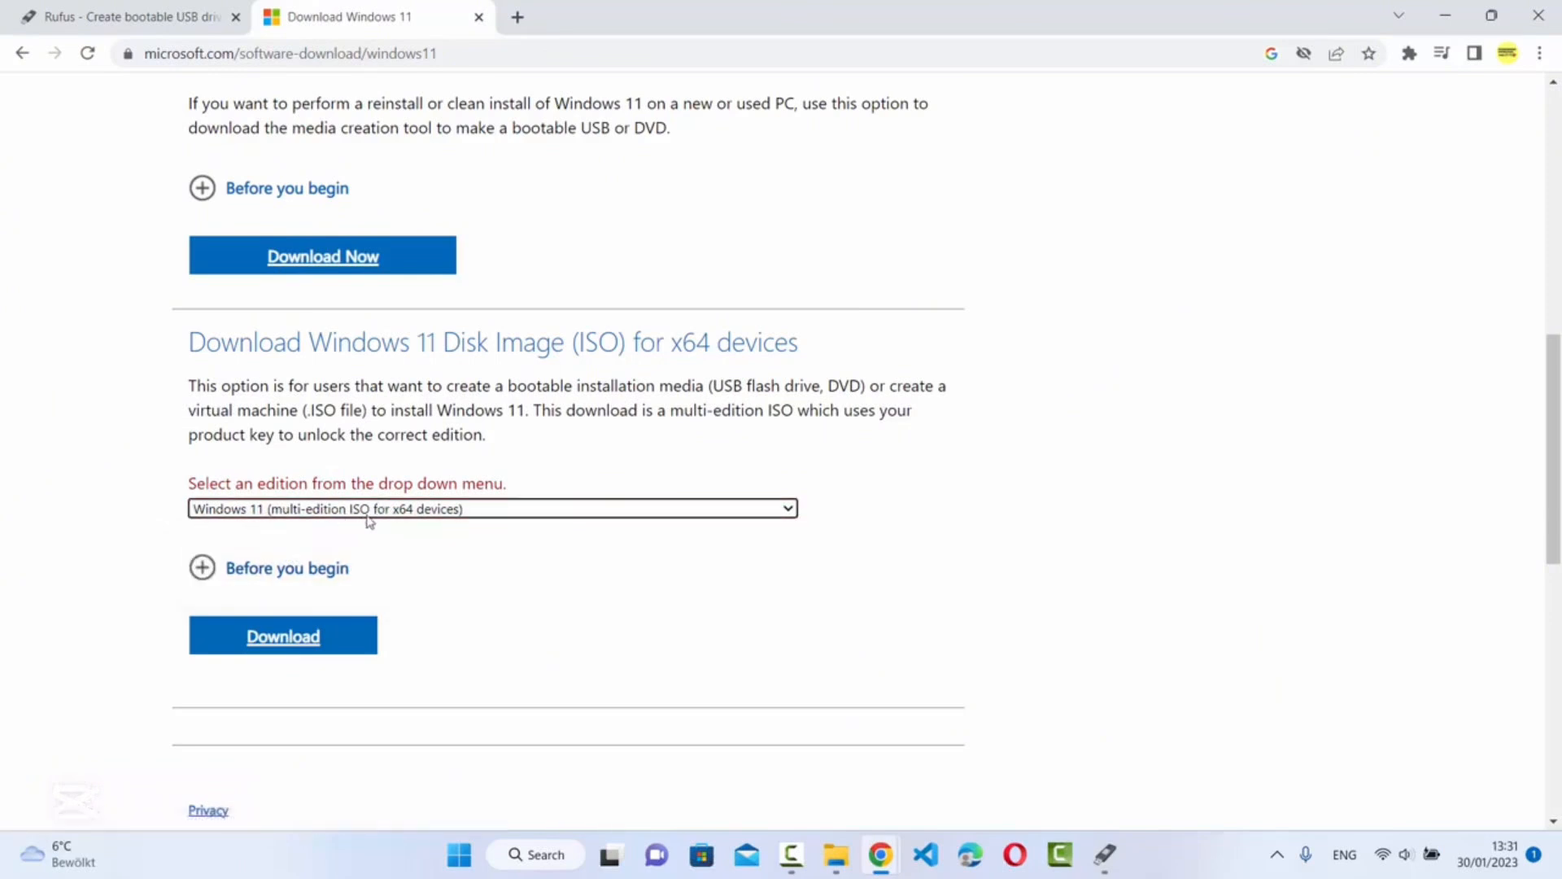
click(289, 637)
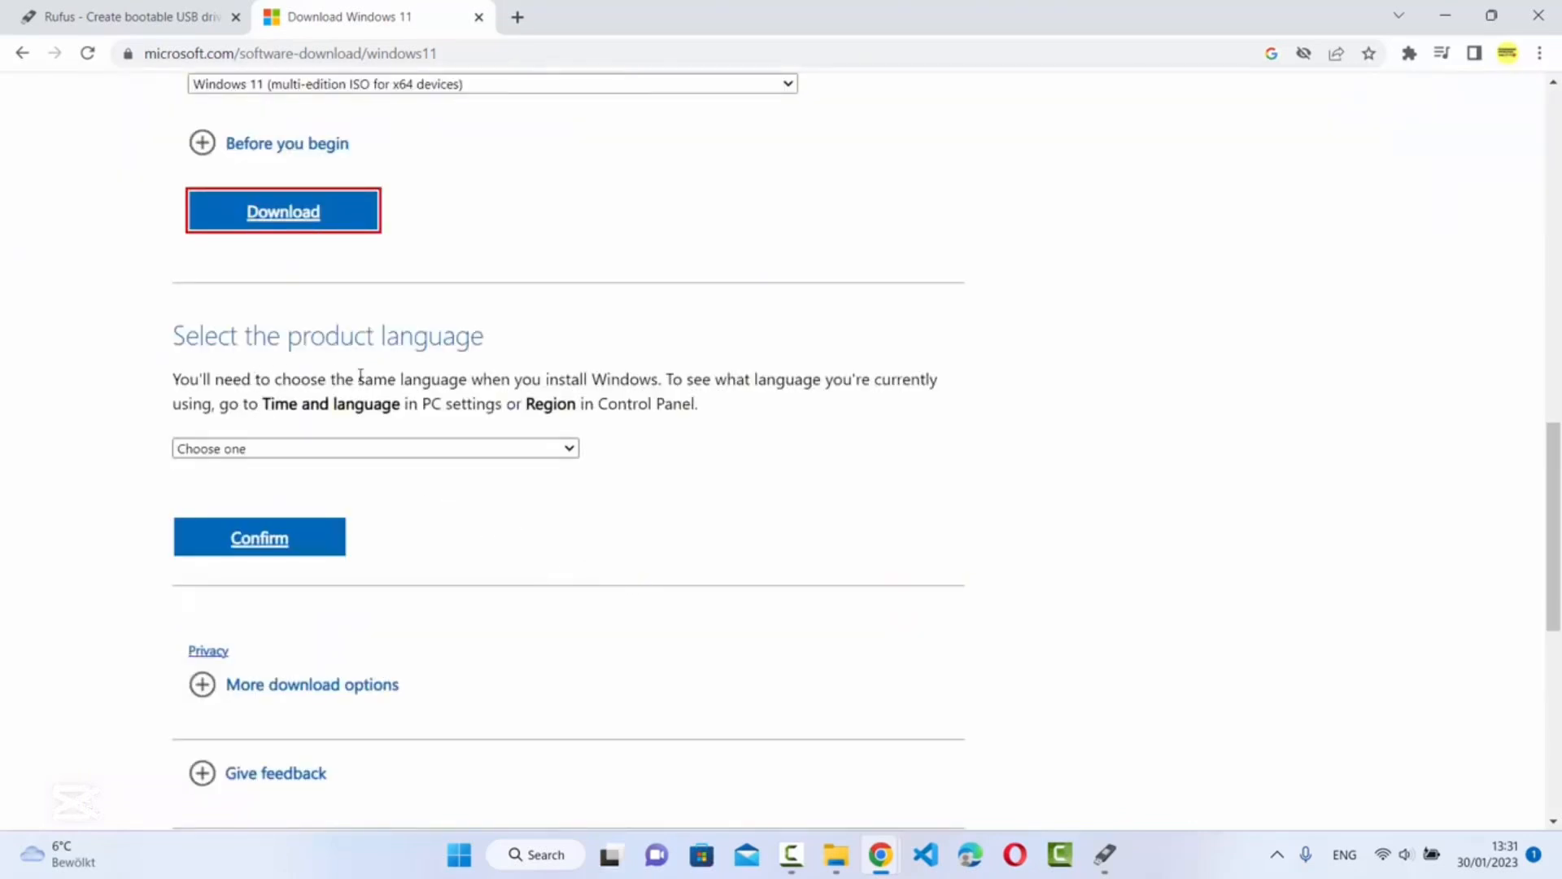
Choose English International as the product language and confirm it
click(286, 449)
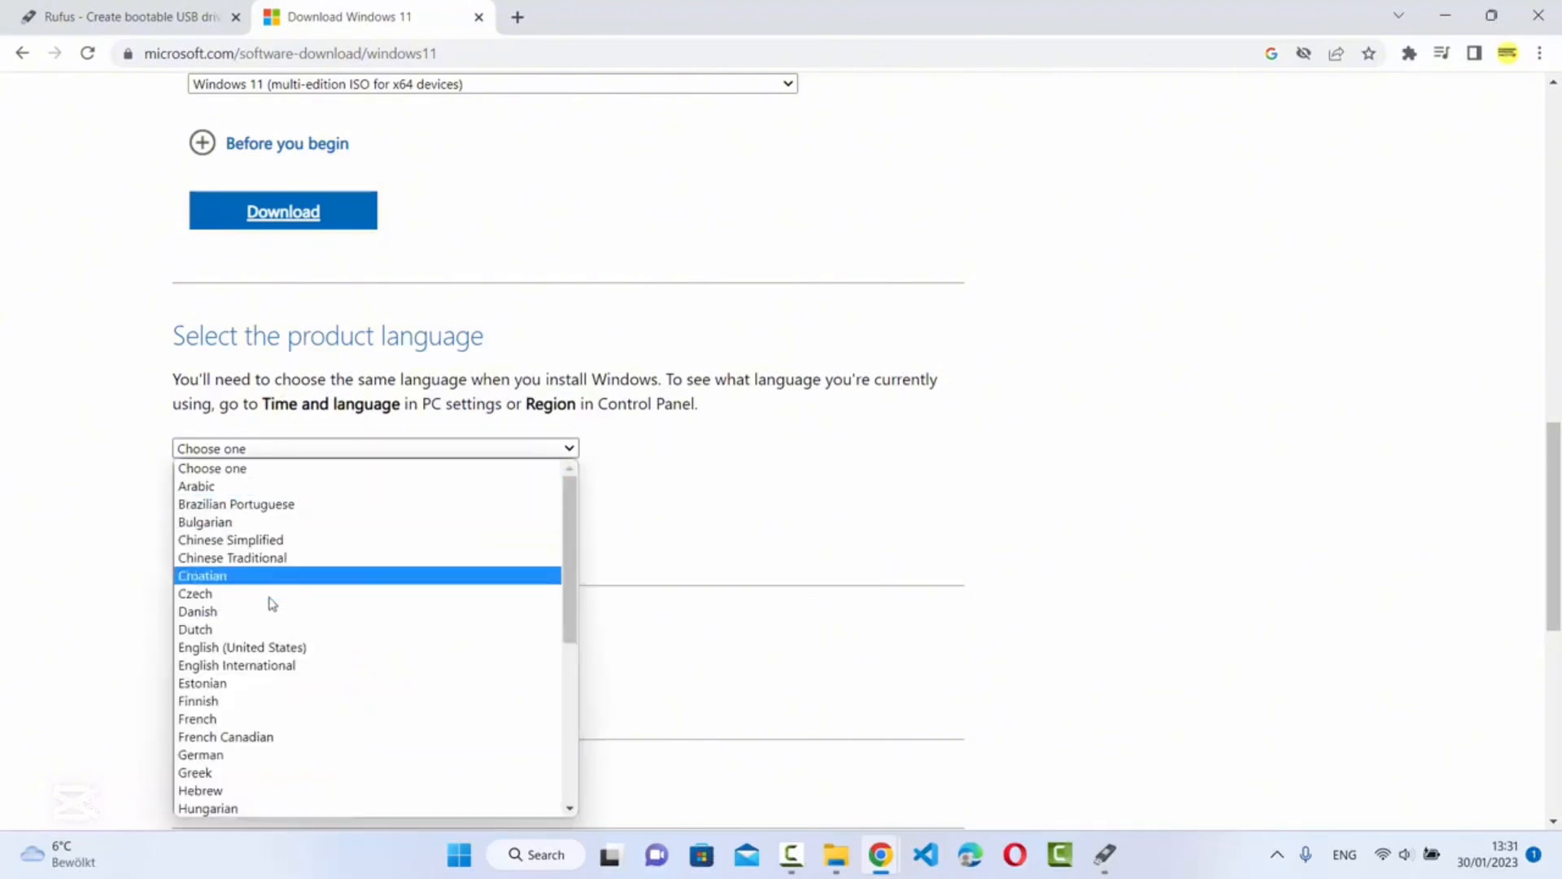
click(269, 666)
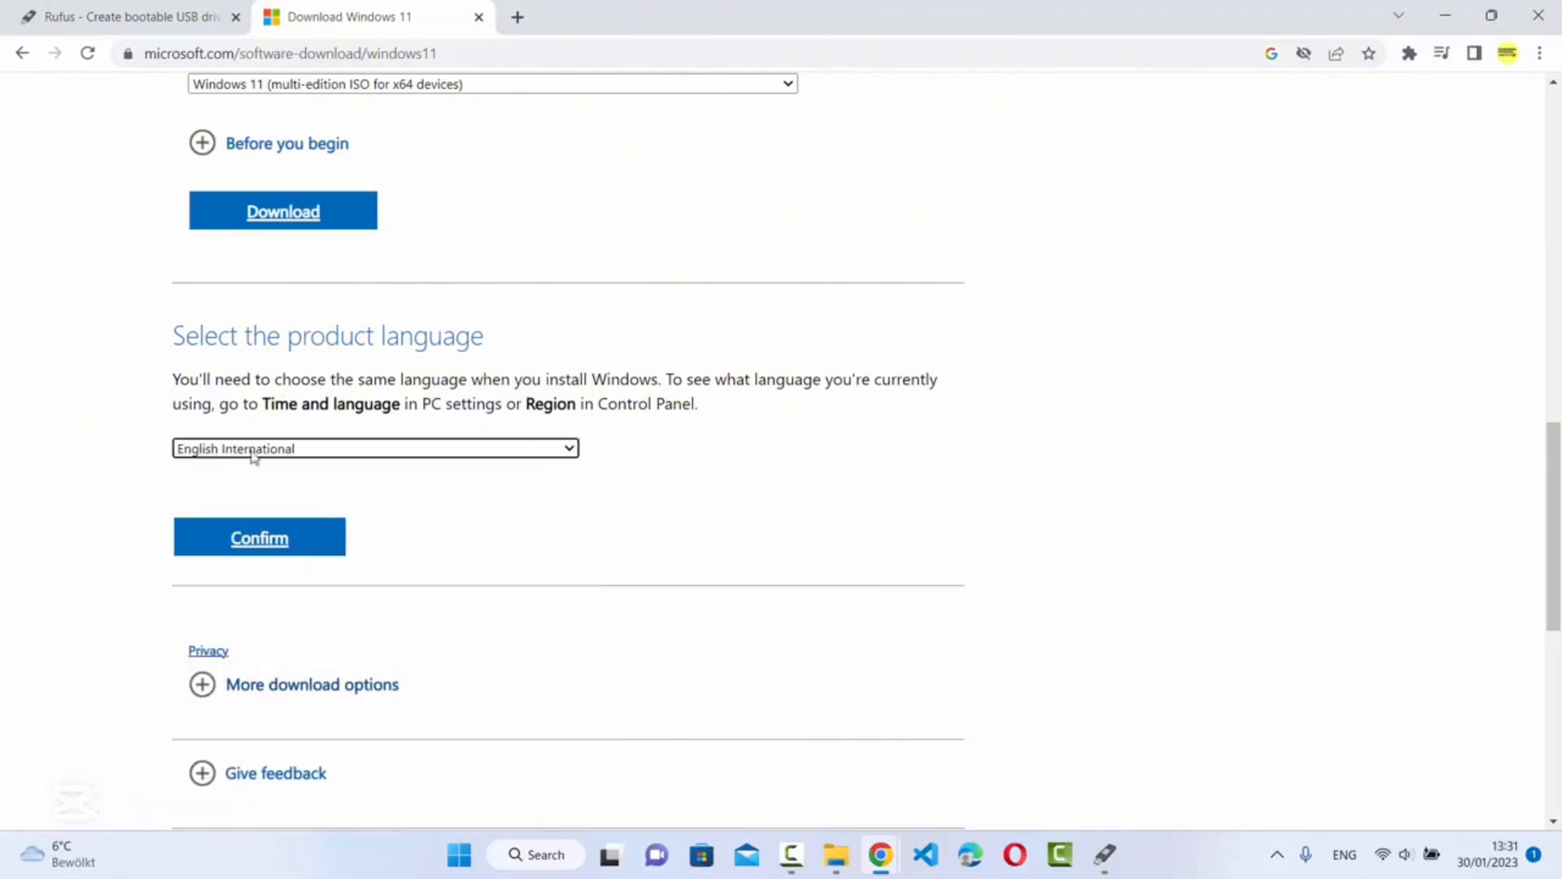
click(266, 540)
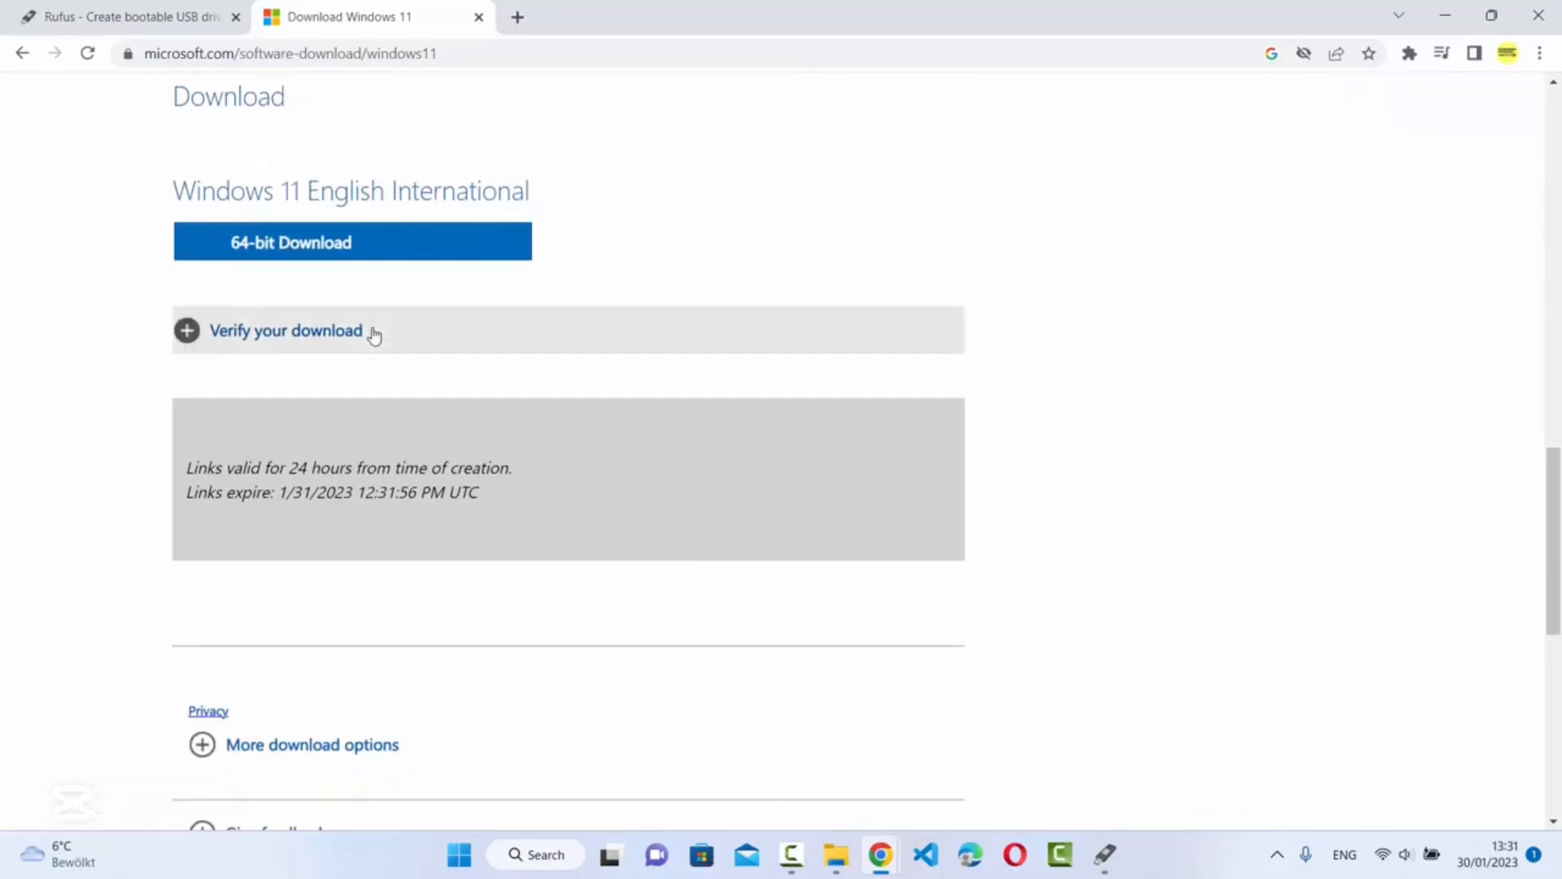
Start and cancel the 64-bit Windows 11 ISO download, then minimize Chrome to reveal Rufus
click(287, 250)
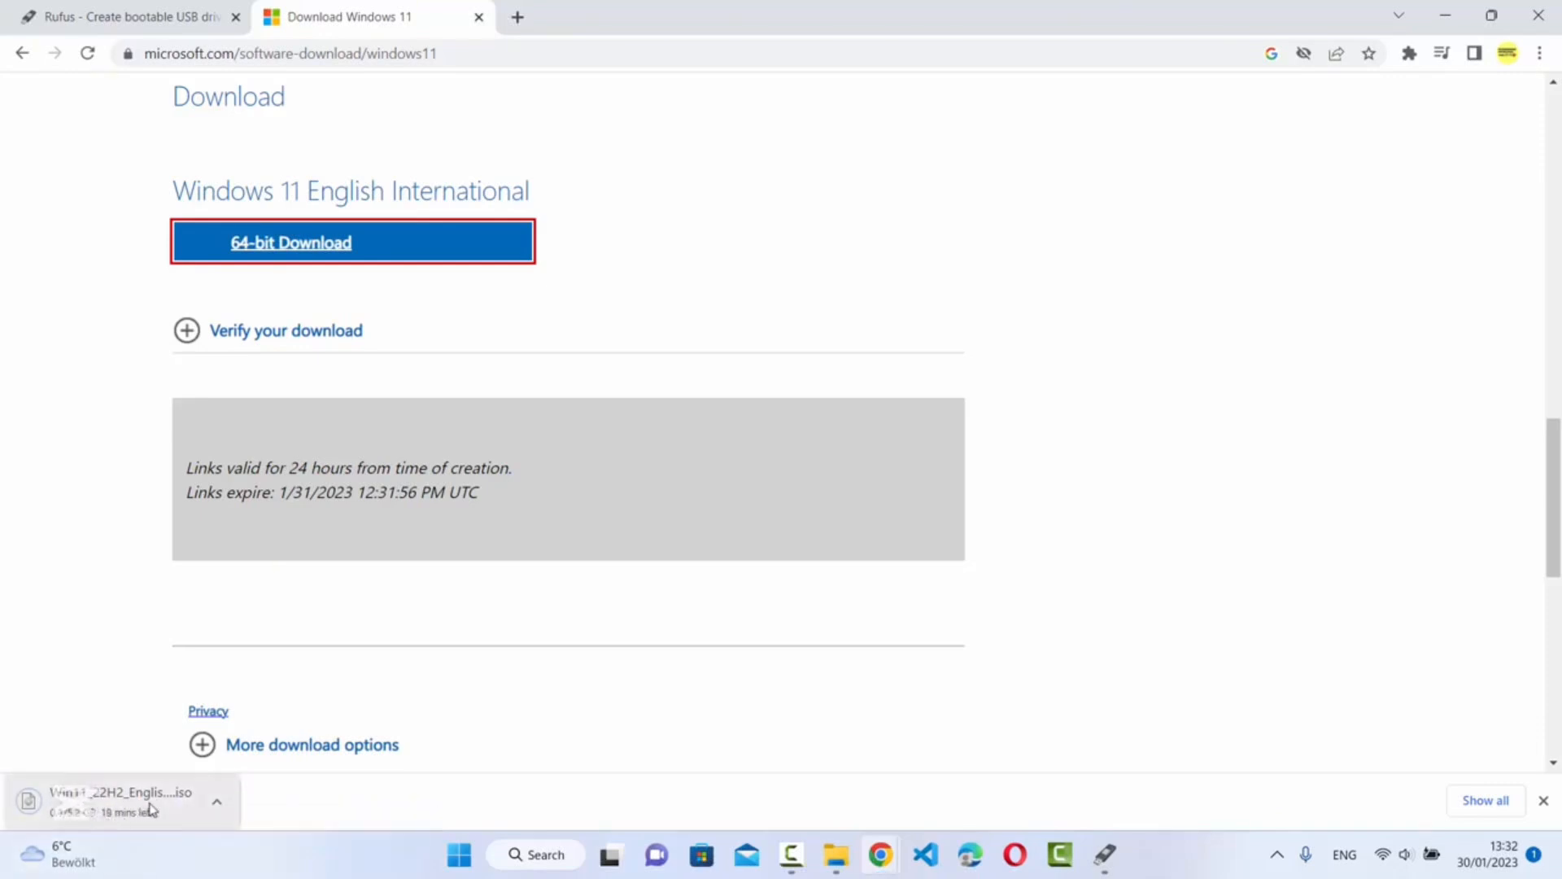
click(218, 808)
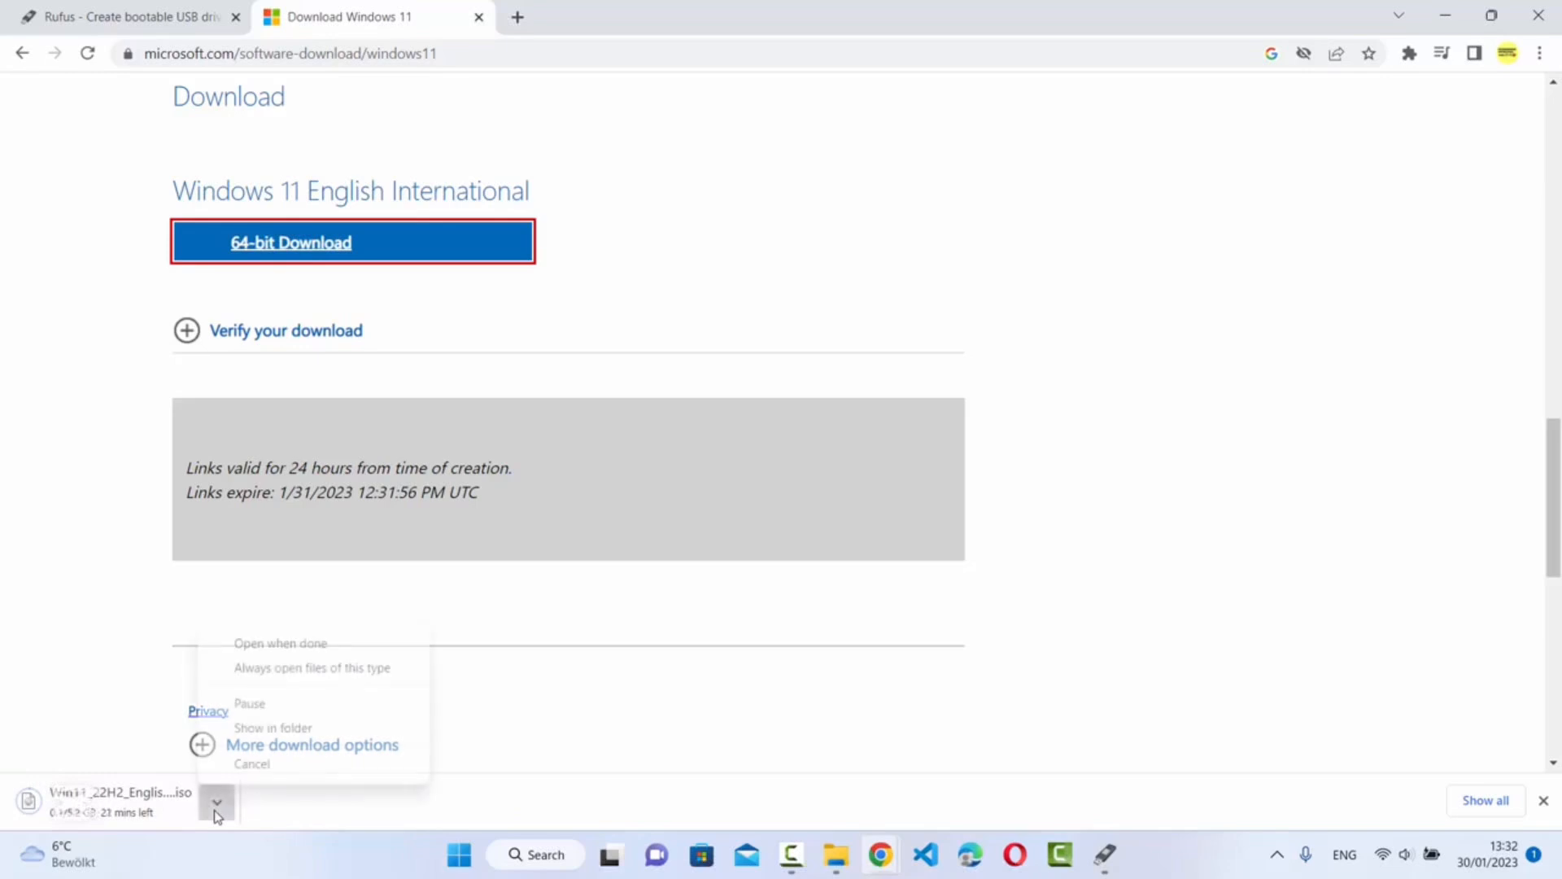
click(221, 763)
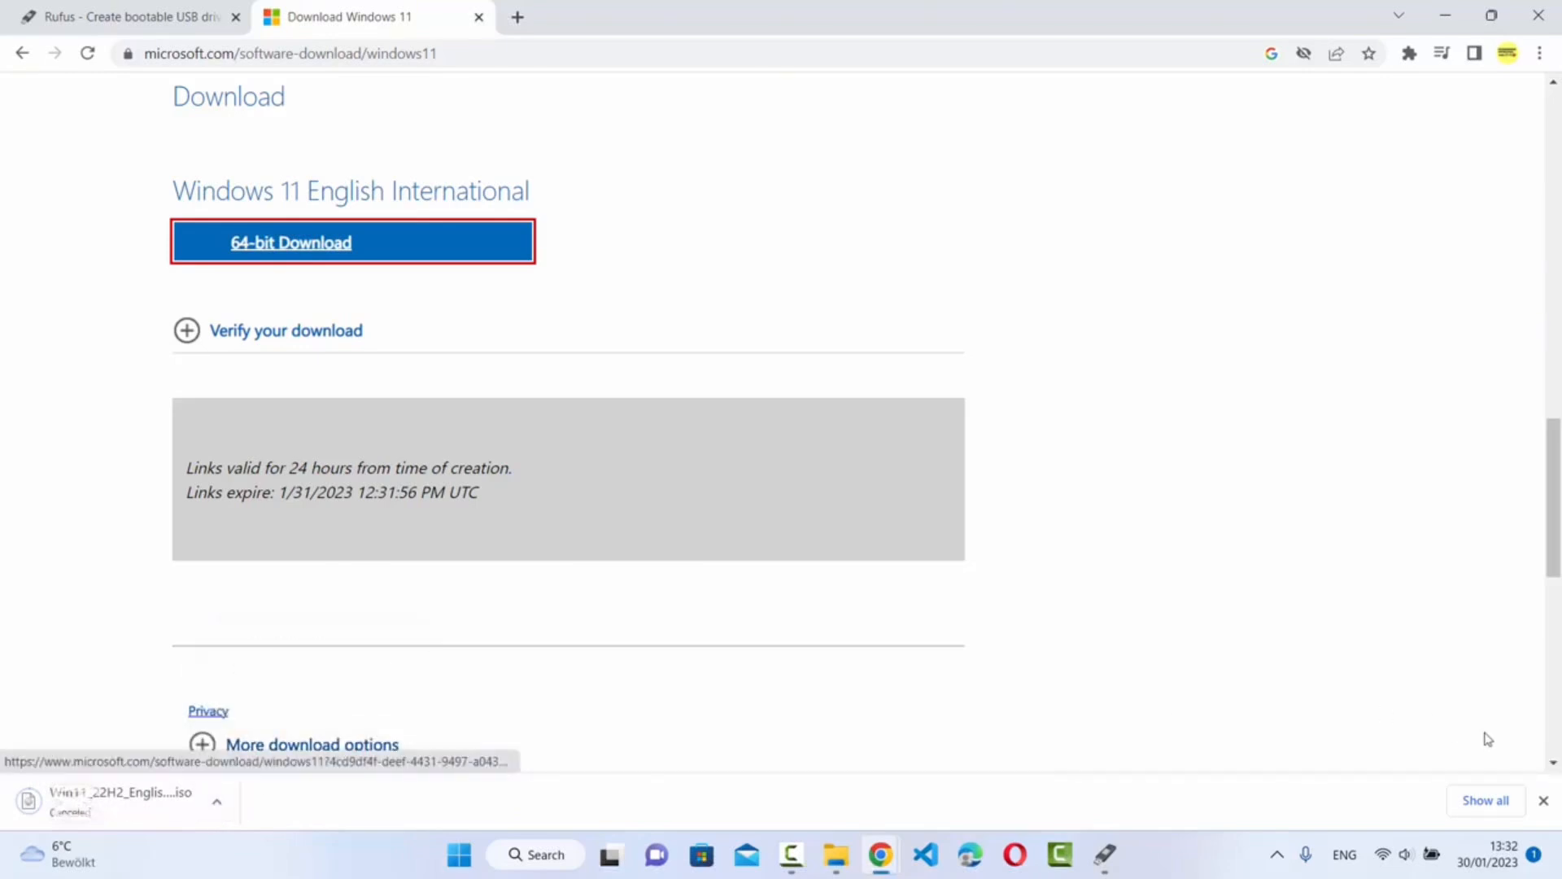
click(1542, 802)
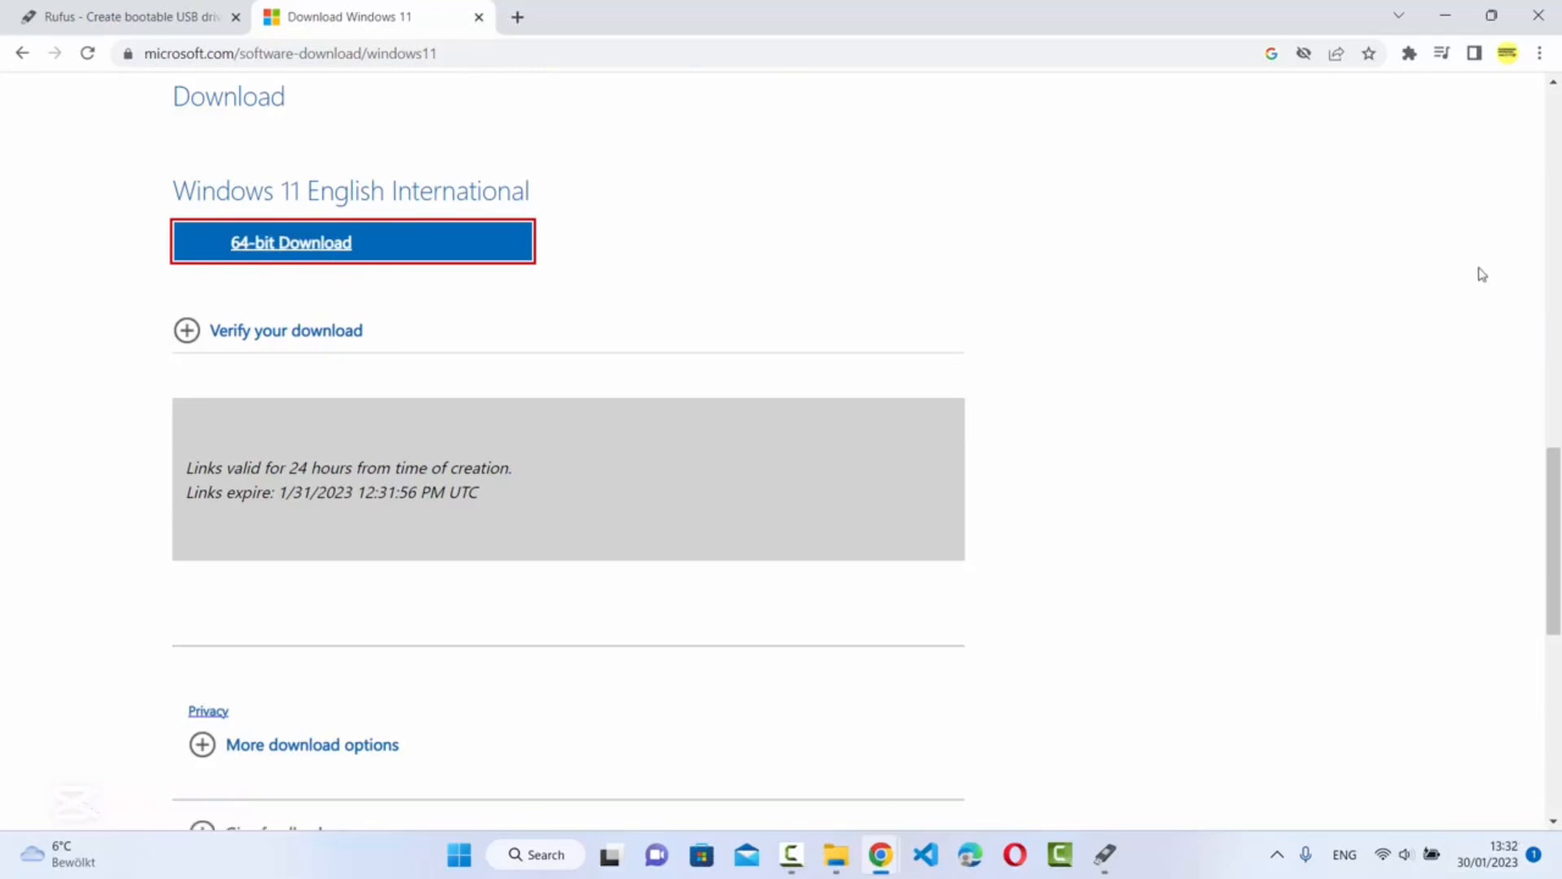
click(1443, 17)
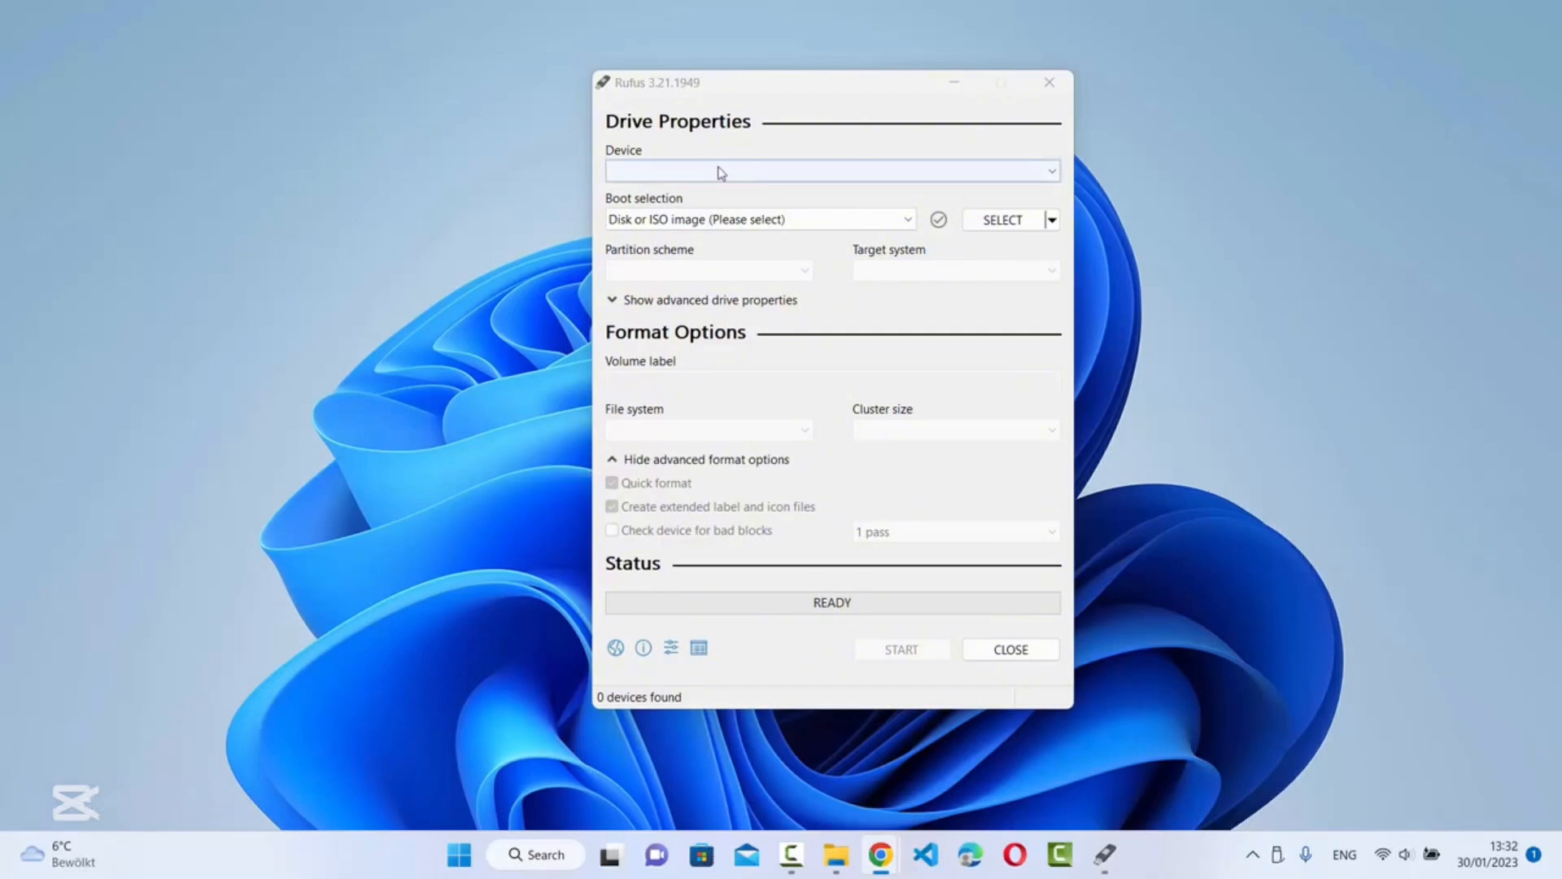
Set Codebind (E:) [8 GB] as the Rufus target device and switch to the ISO_files Explorer window
click(825, 173)
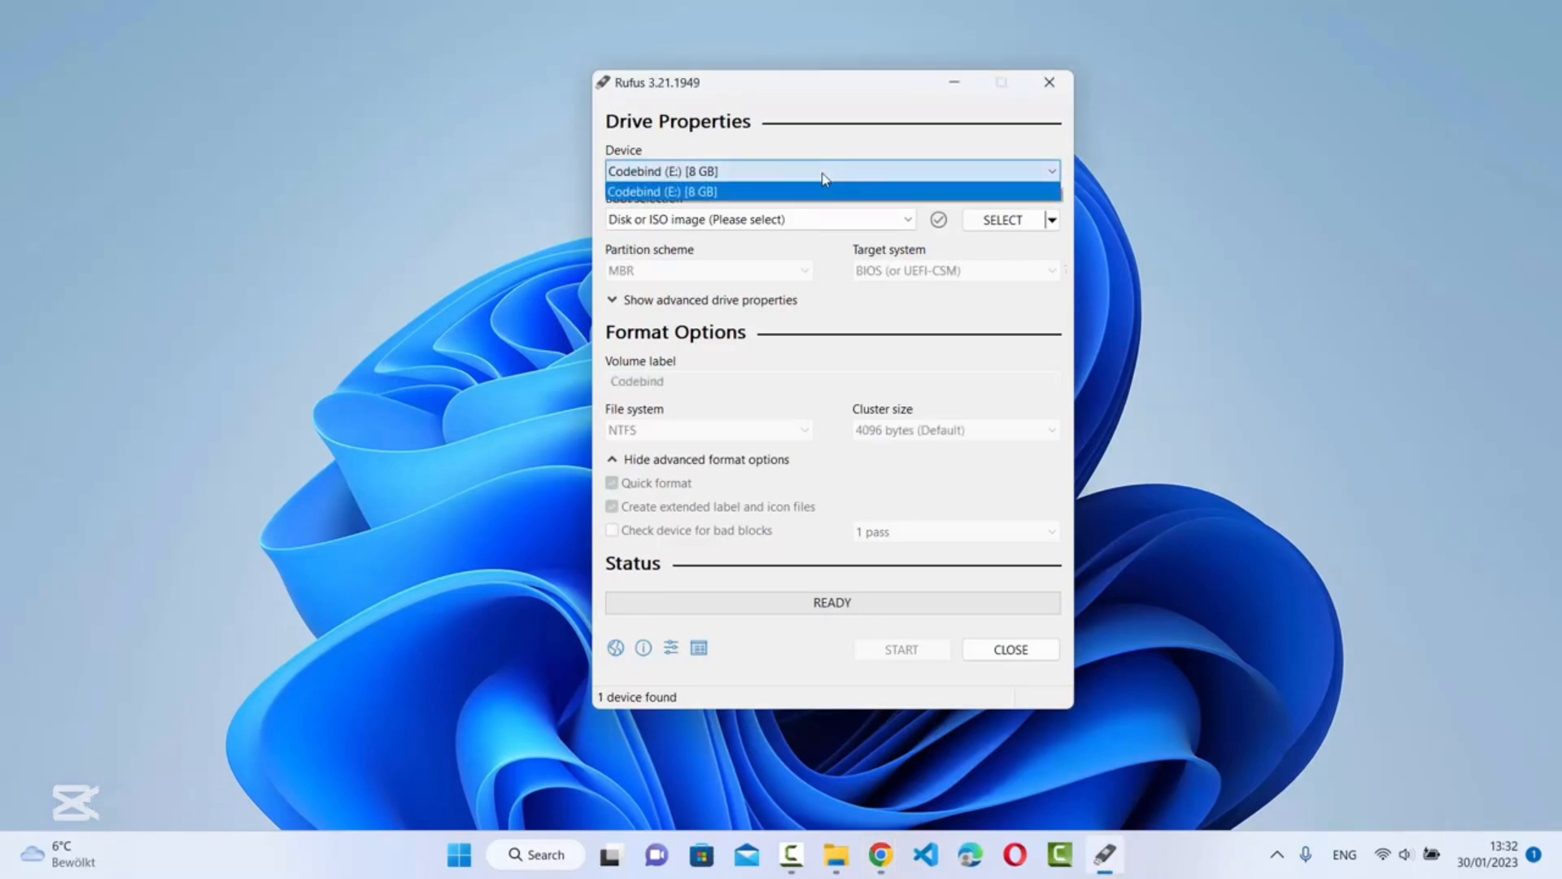
click(825, 179)
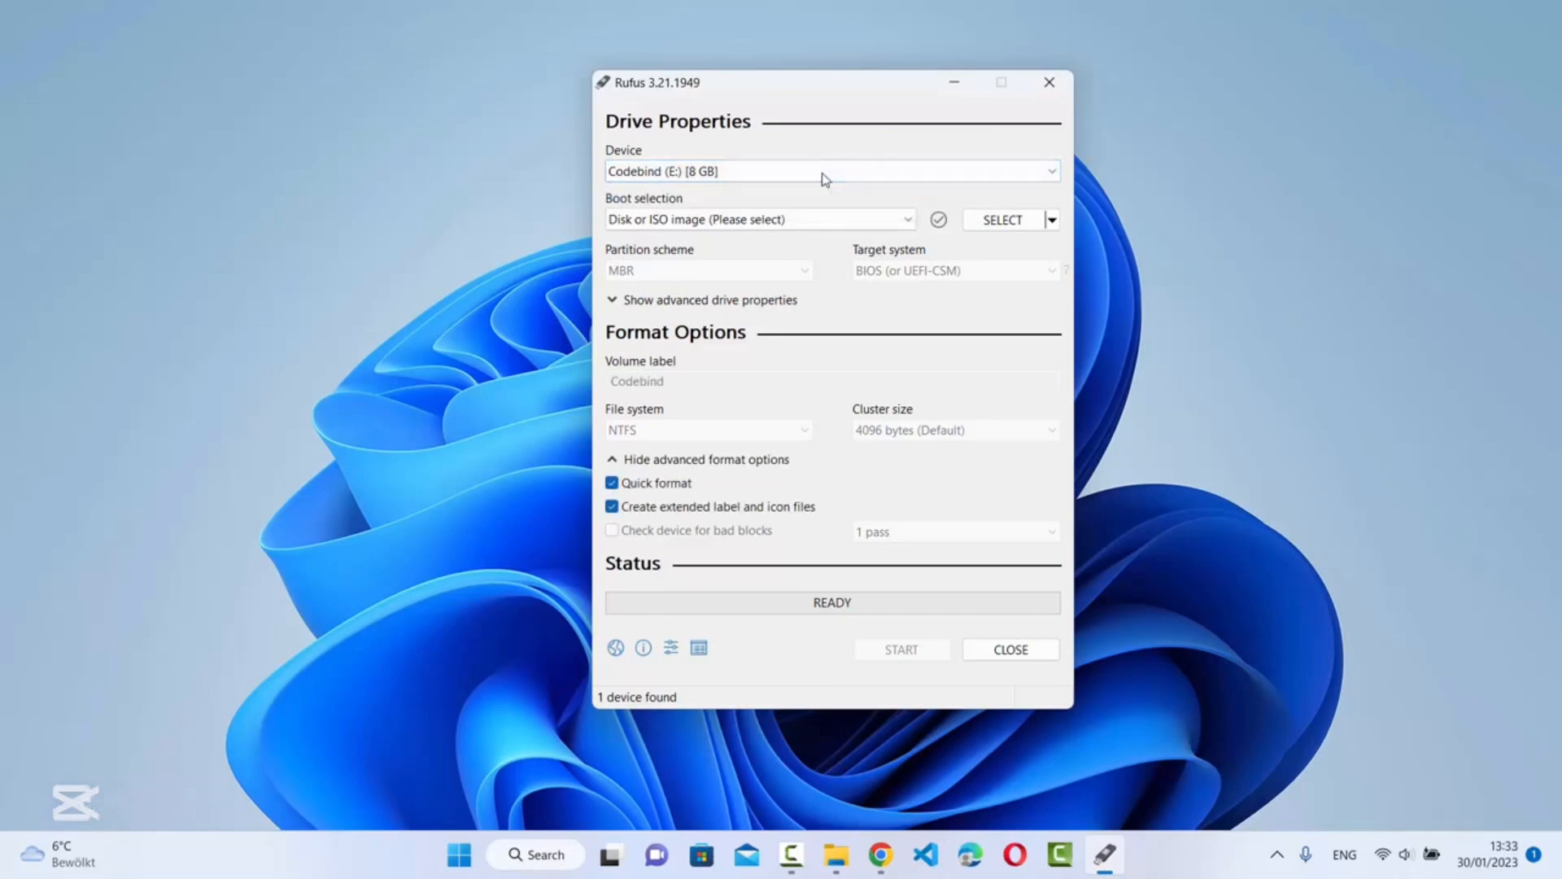
key(super+4)
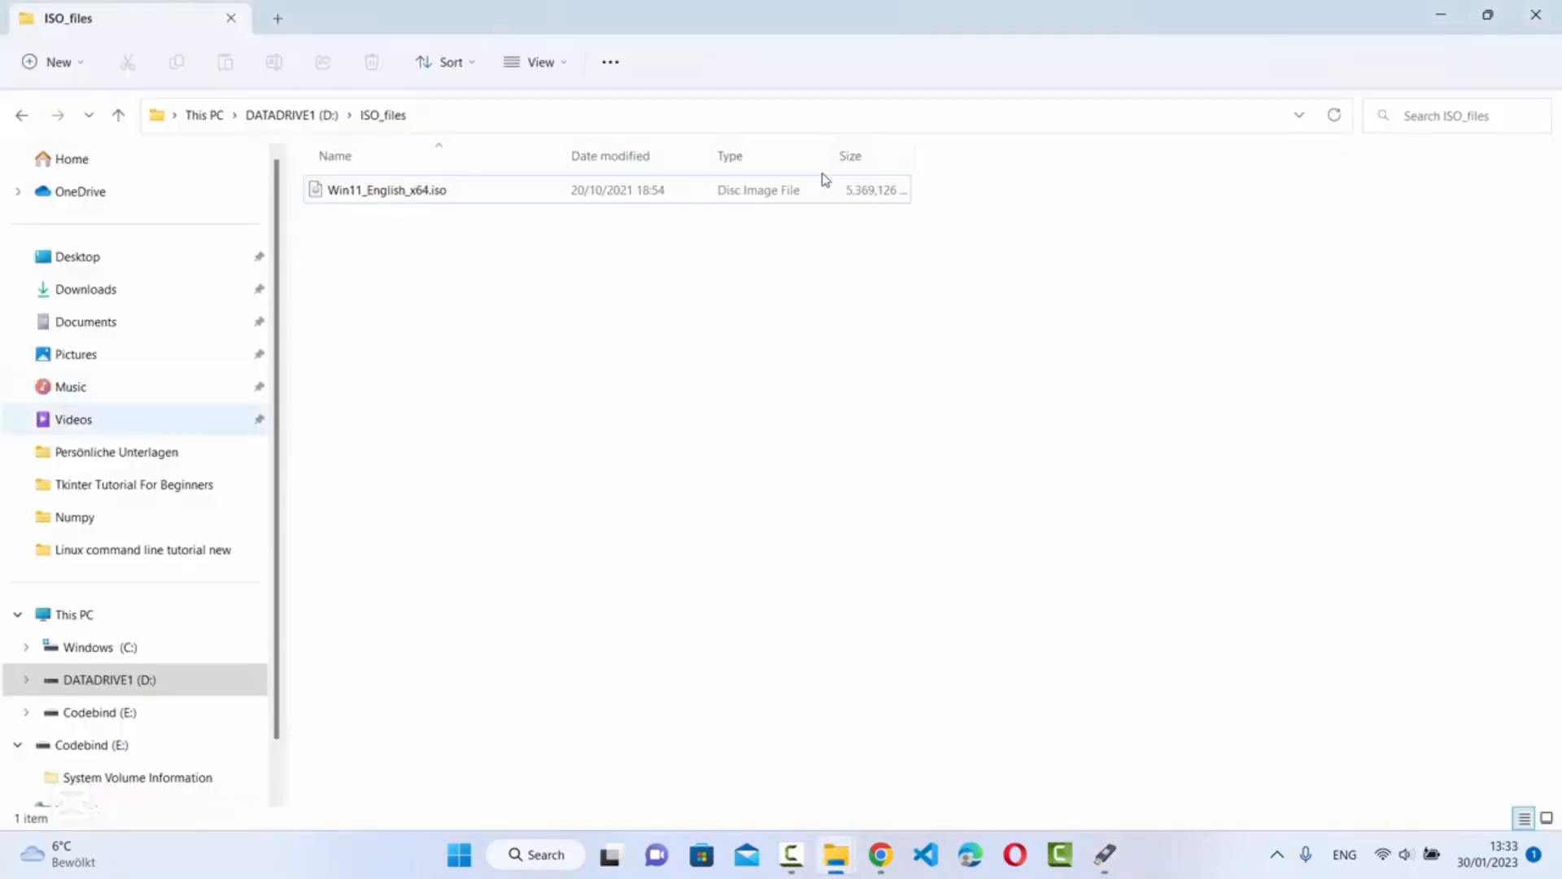
Show This PC's drives, with Codebind (E:) at 7.42 GB free of 7.45 GB
click(74, 614)
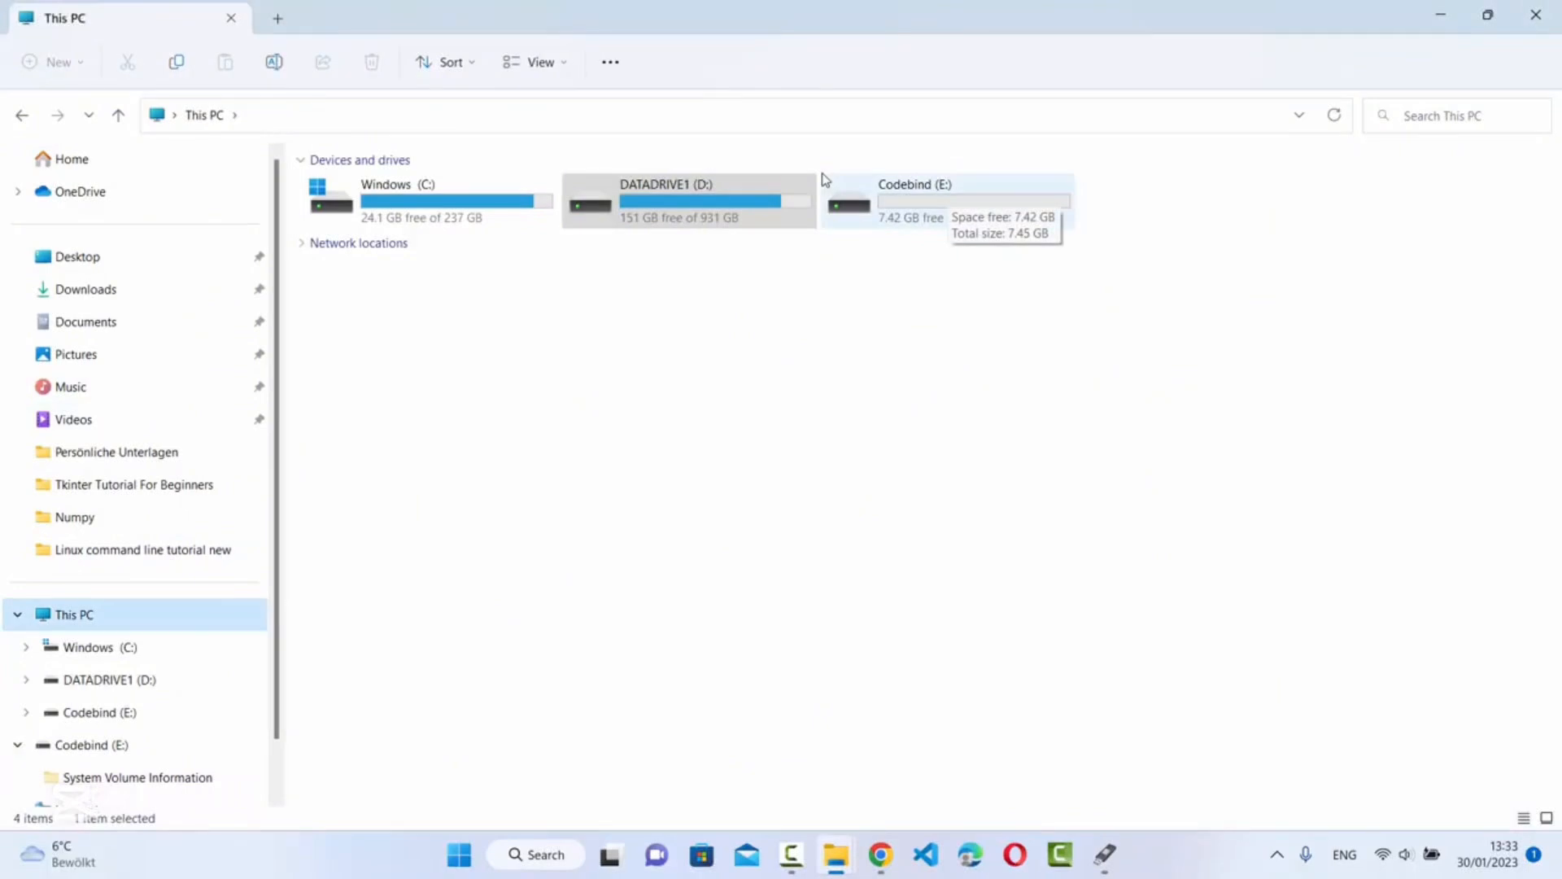
click(895, 243)
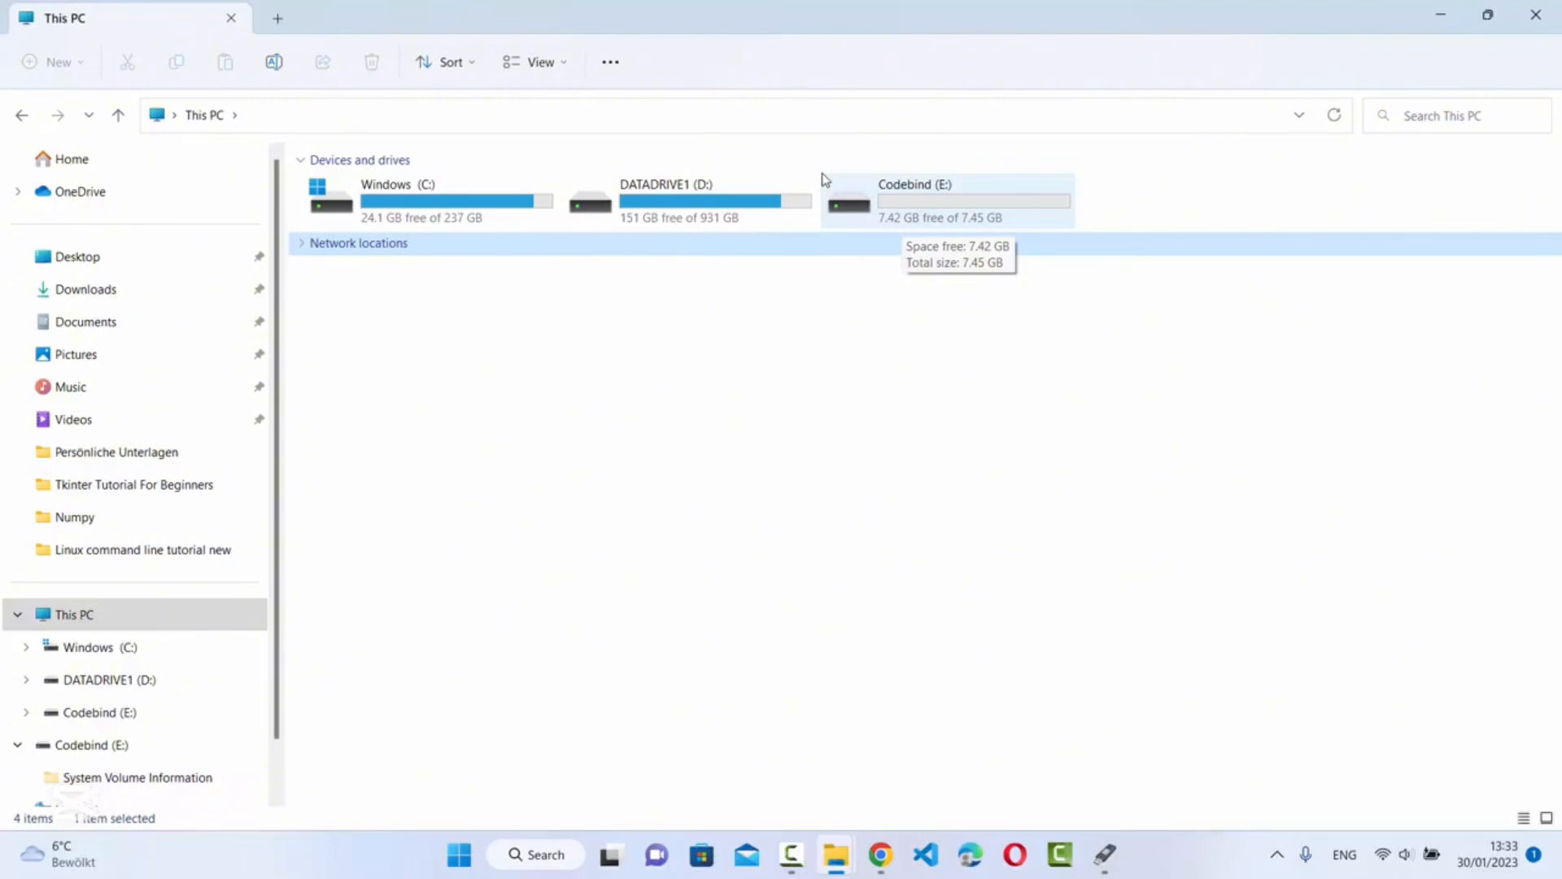
Return to Rufus and keep Codebind (E:) as the target drive
click(1441, 15)
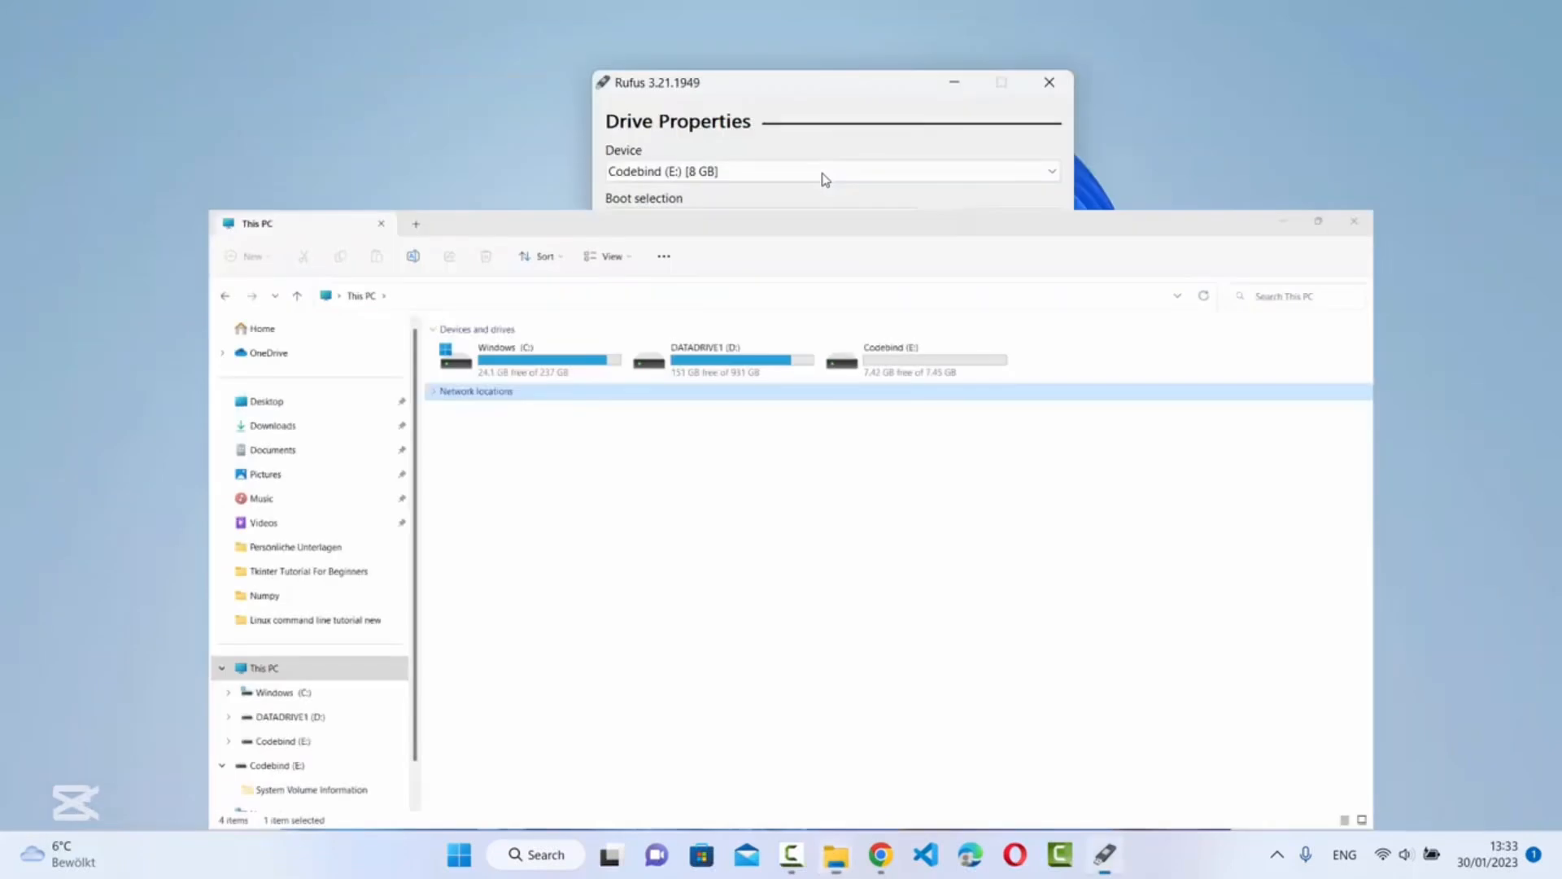
click(825, 172)
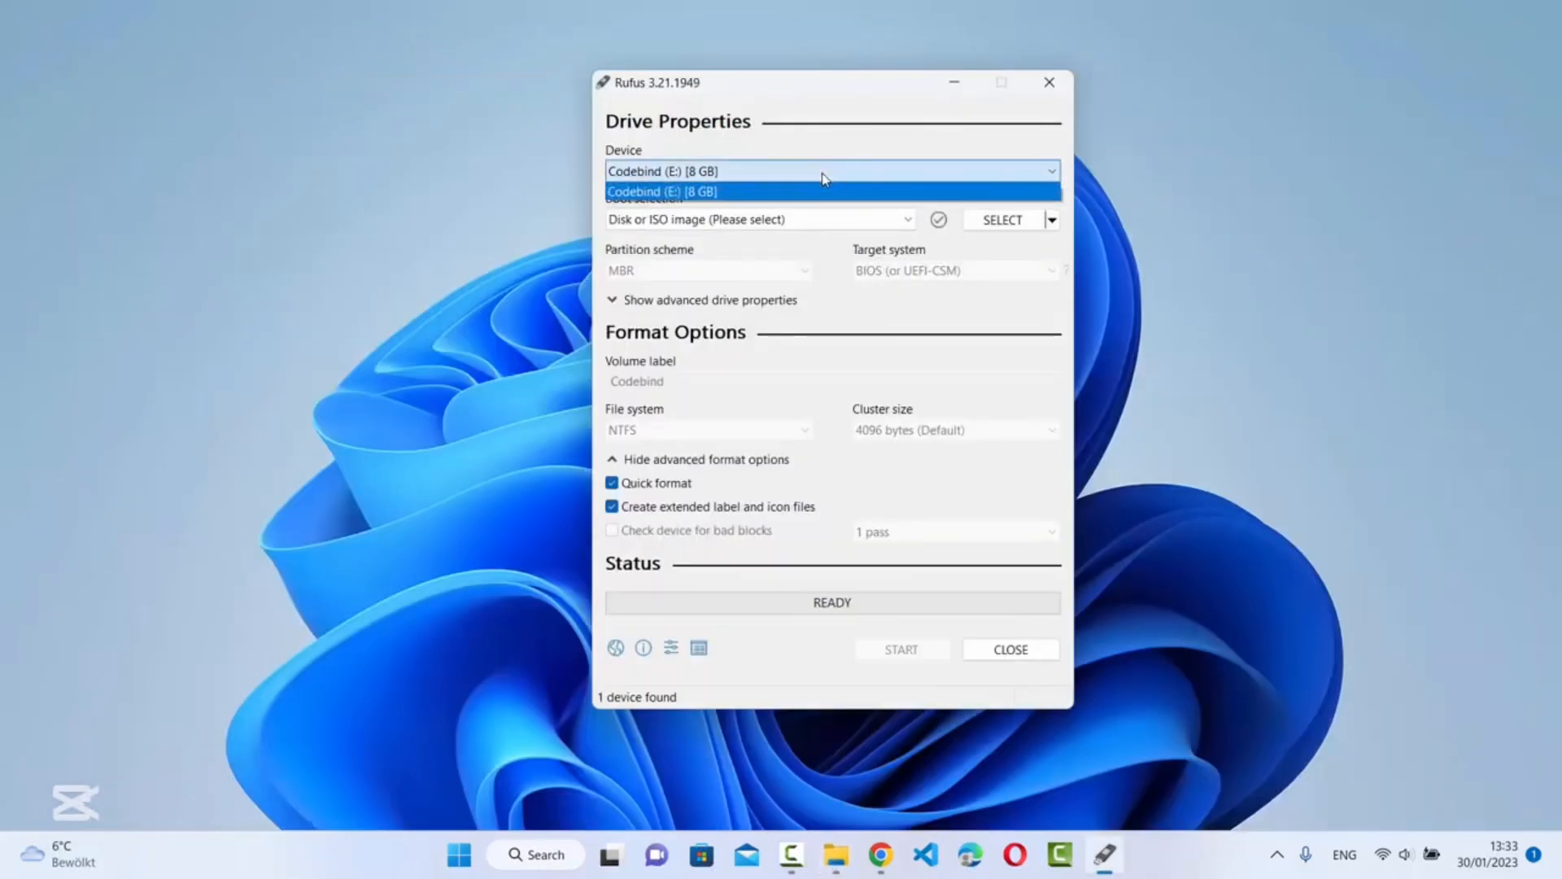
click(825, 177)
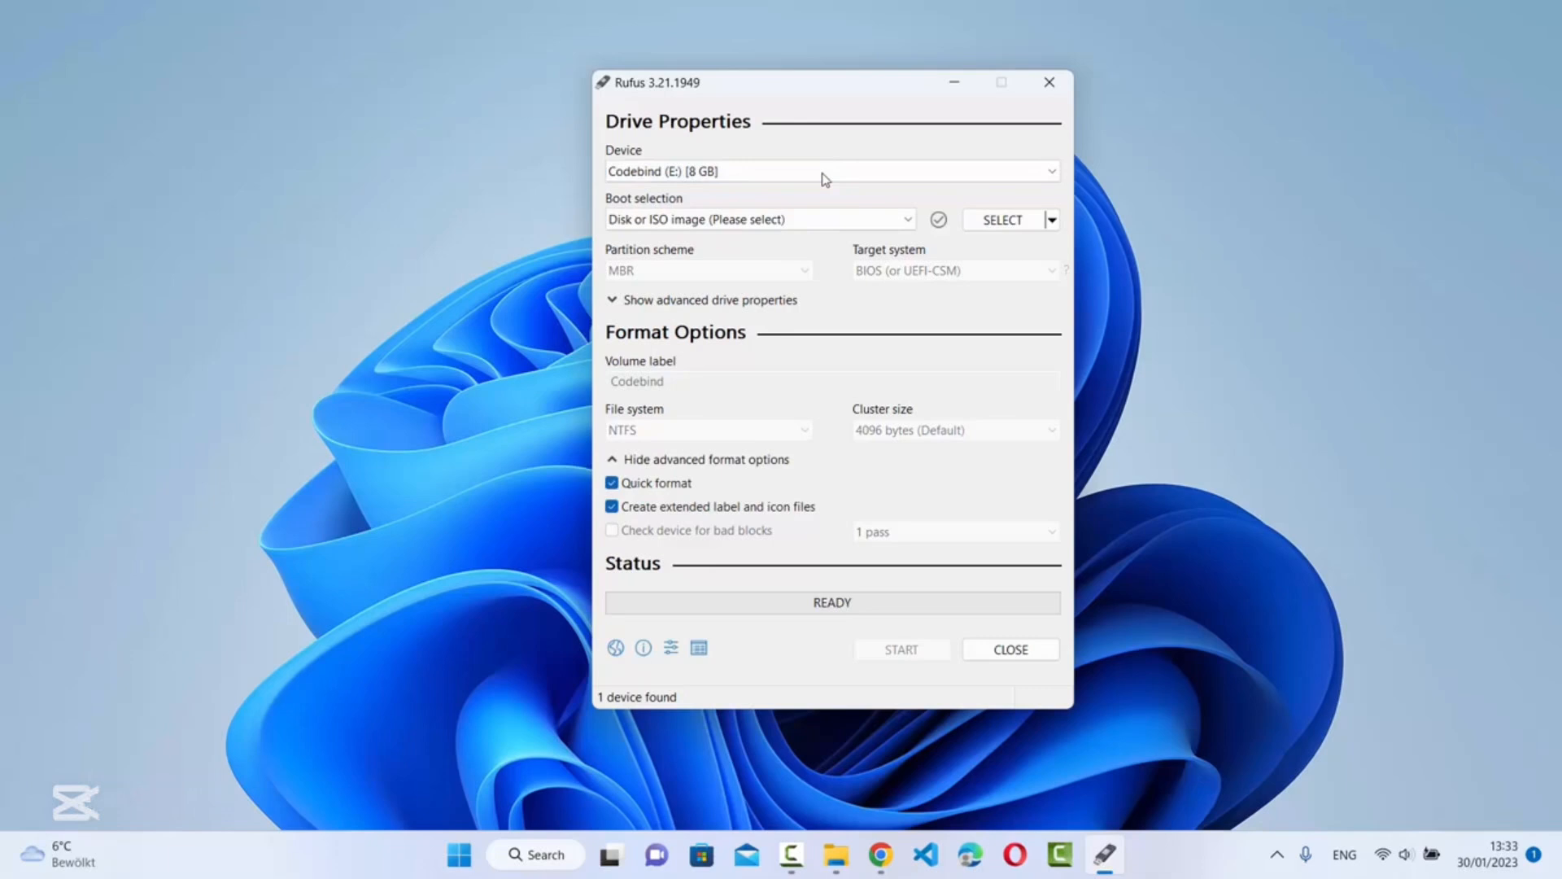
Load Win11_English_x64.iso from D:\ISO_files as the boot image and review the partition schemes
key(alt+Down)
key(Return)
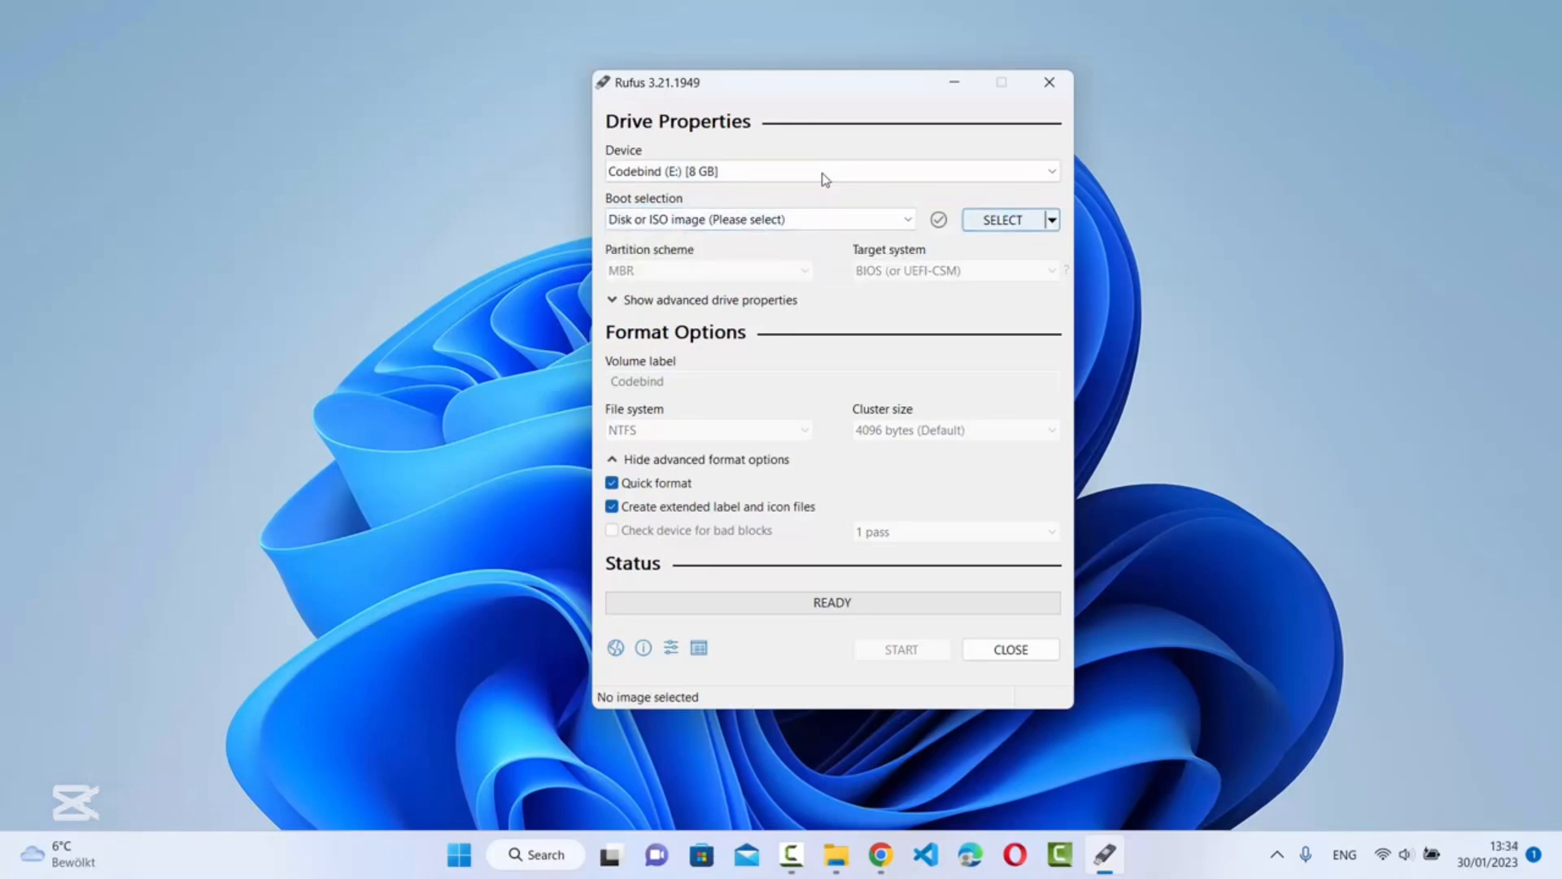
key(alt+Down)
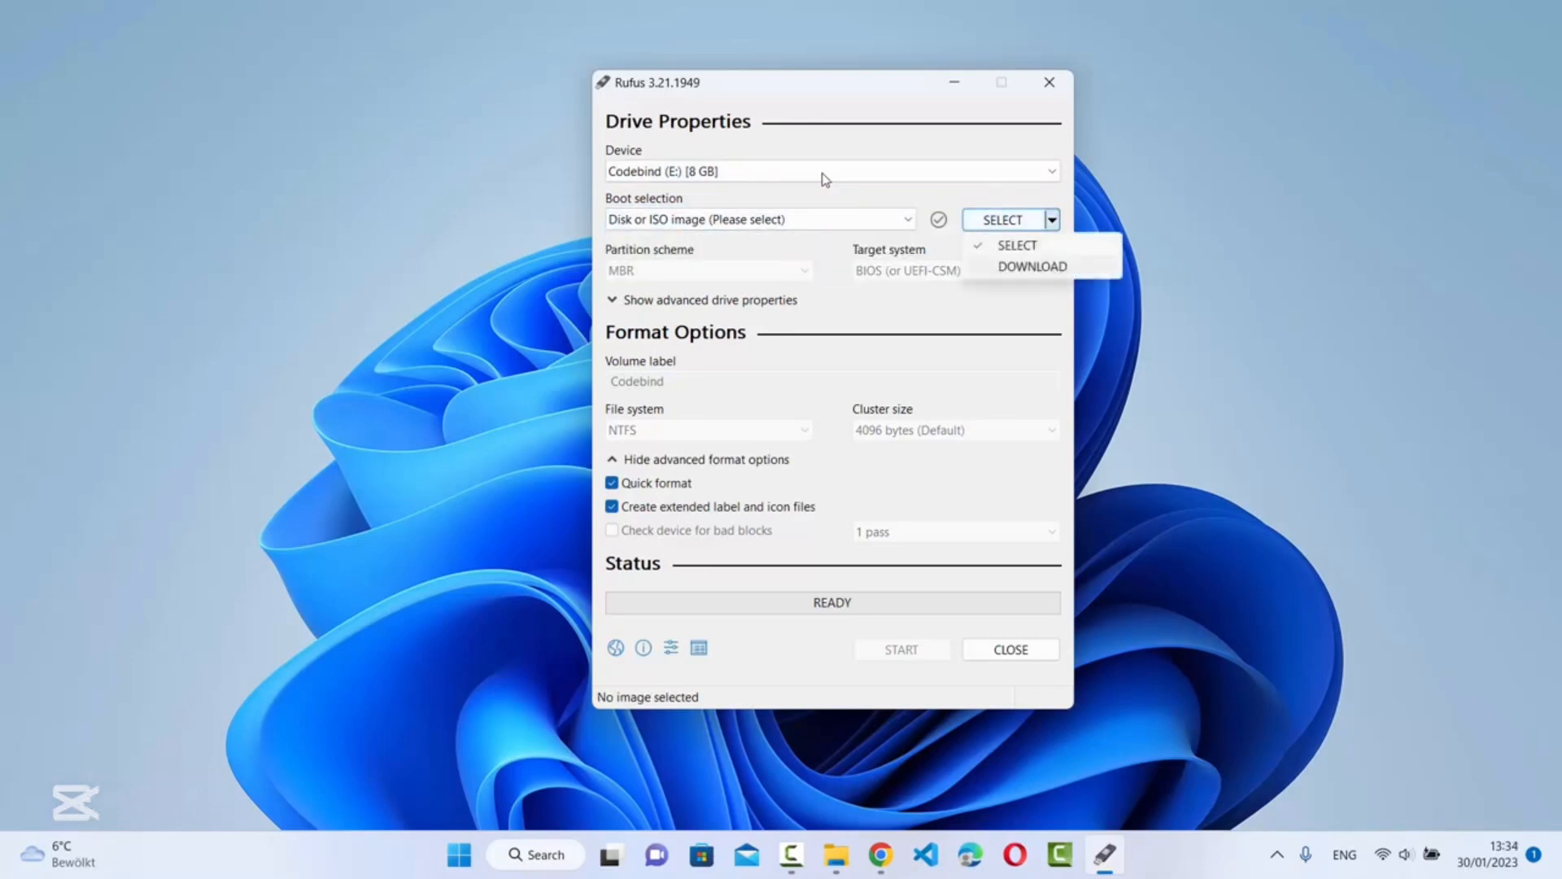
key(Escape)
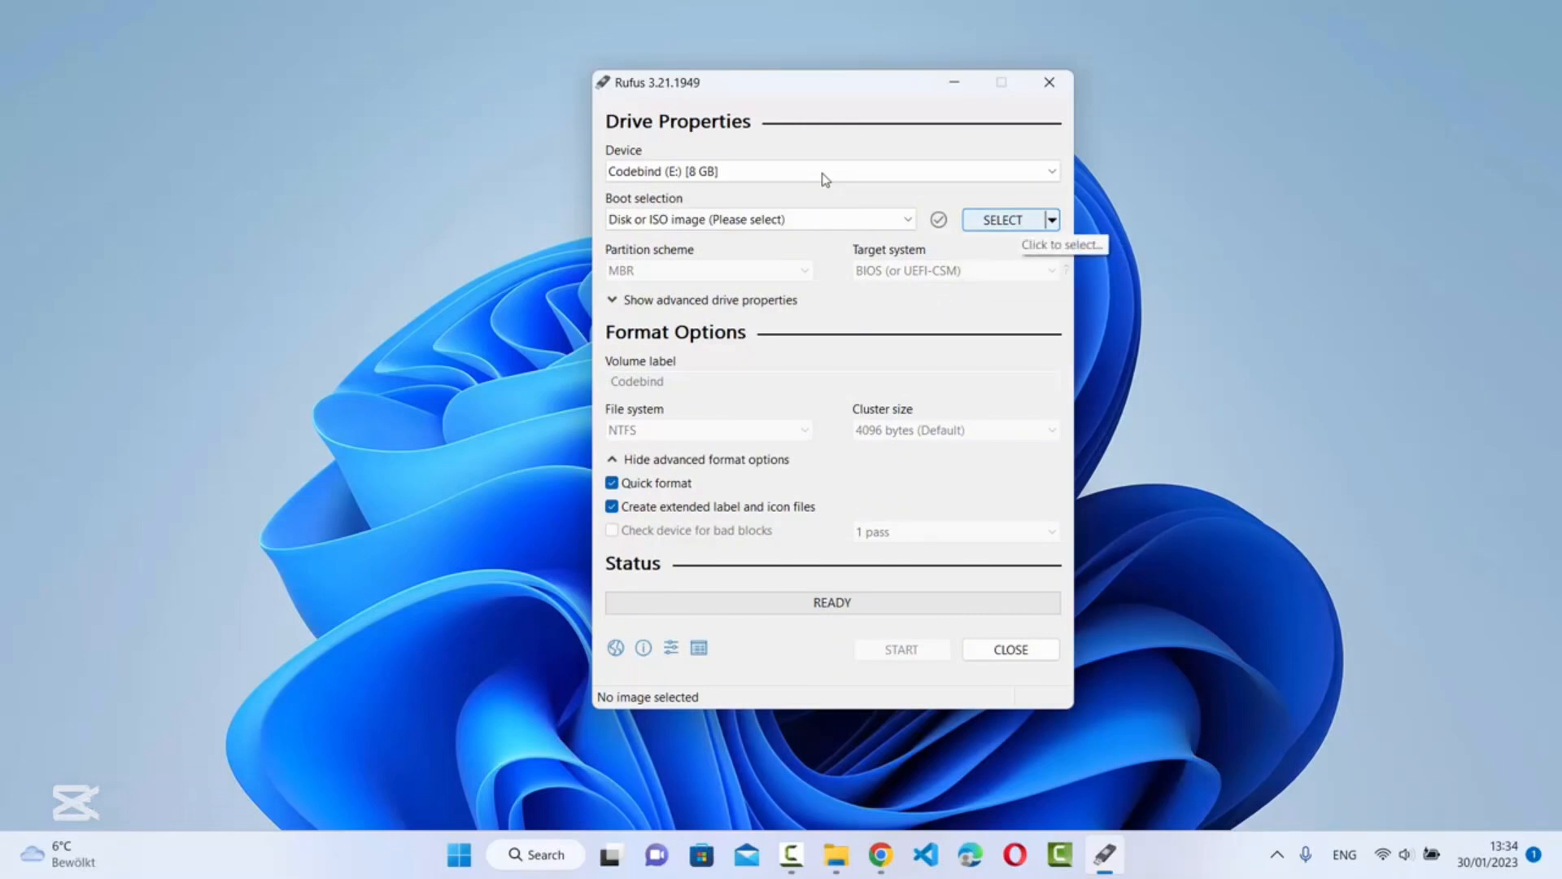
key(Return)
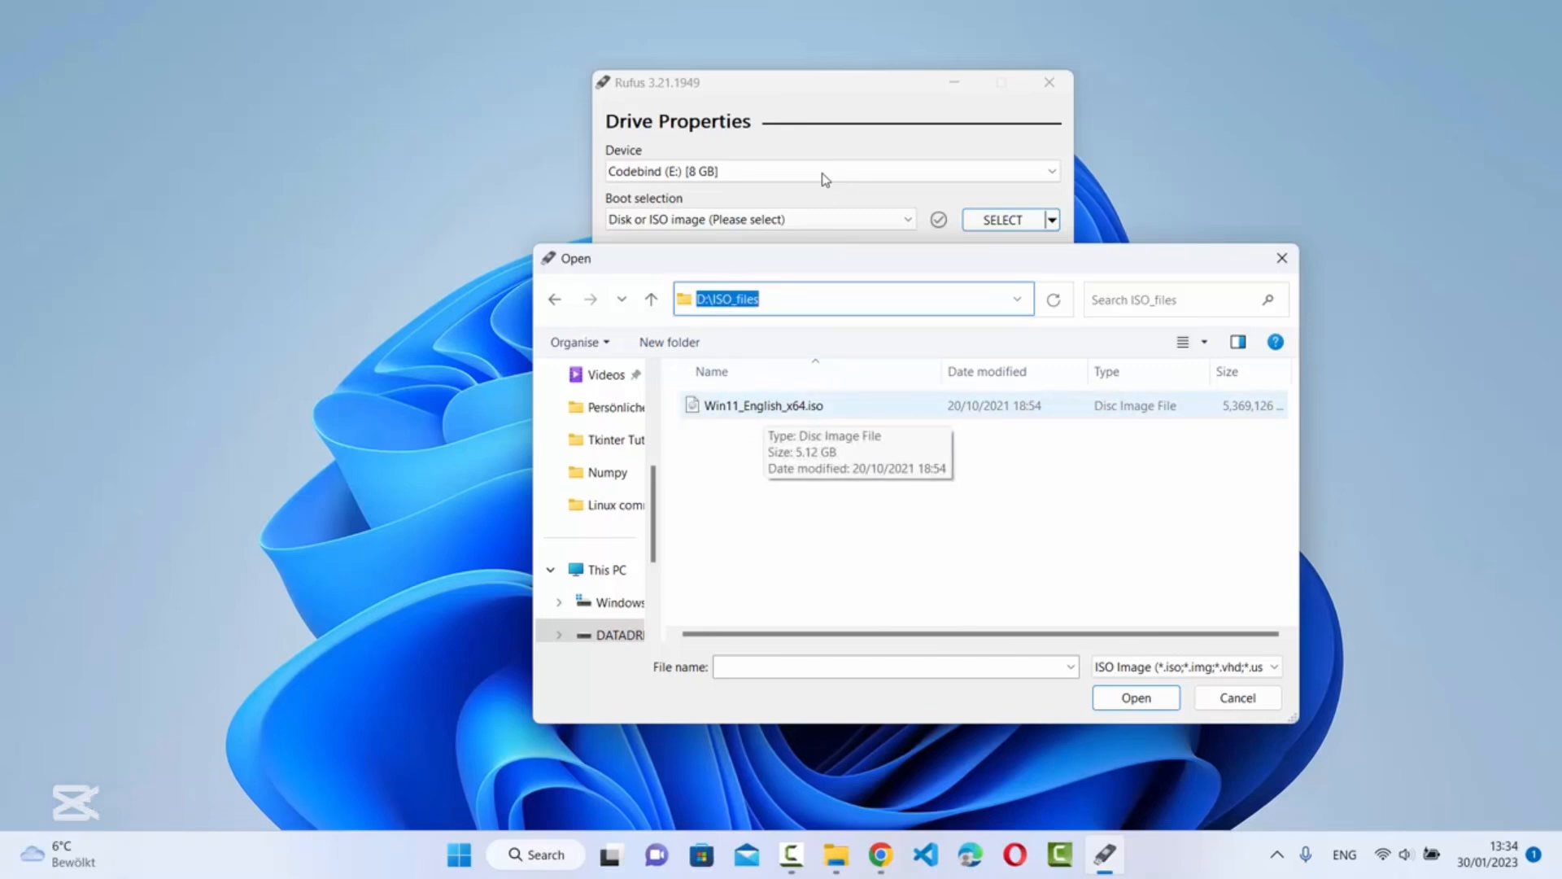
click(766, 408)
key(Return)
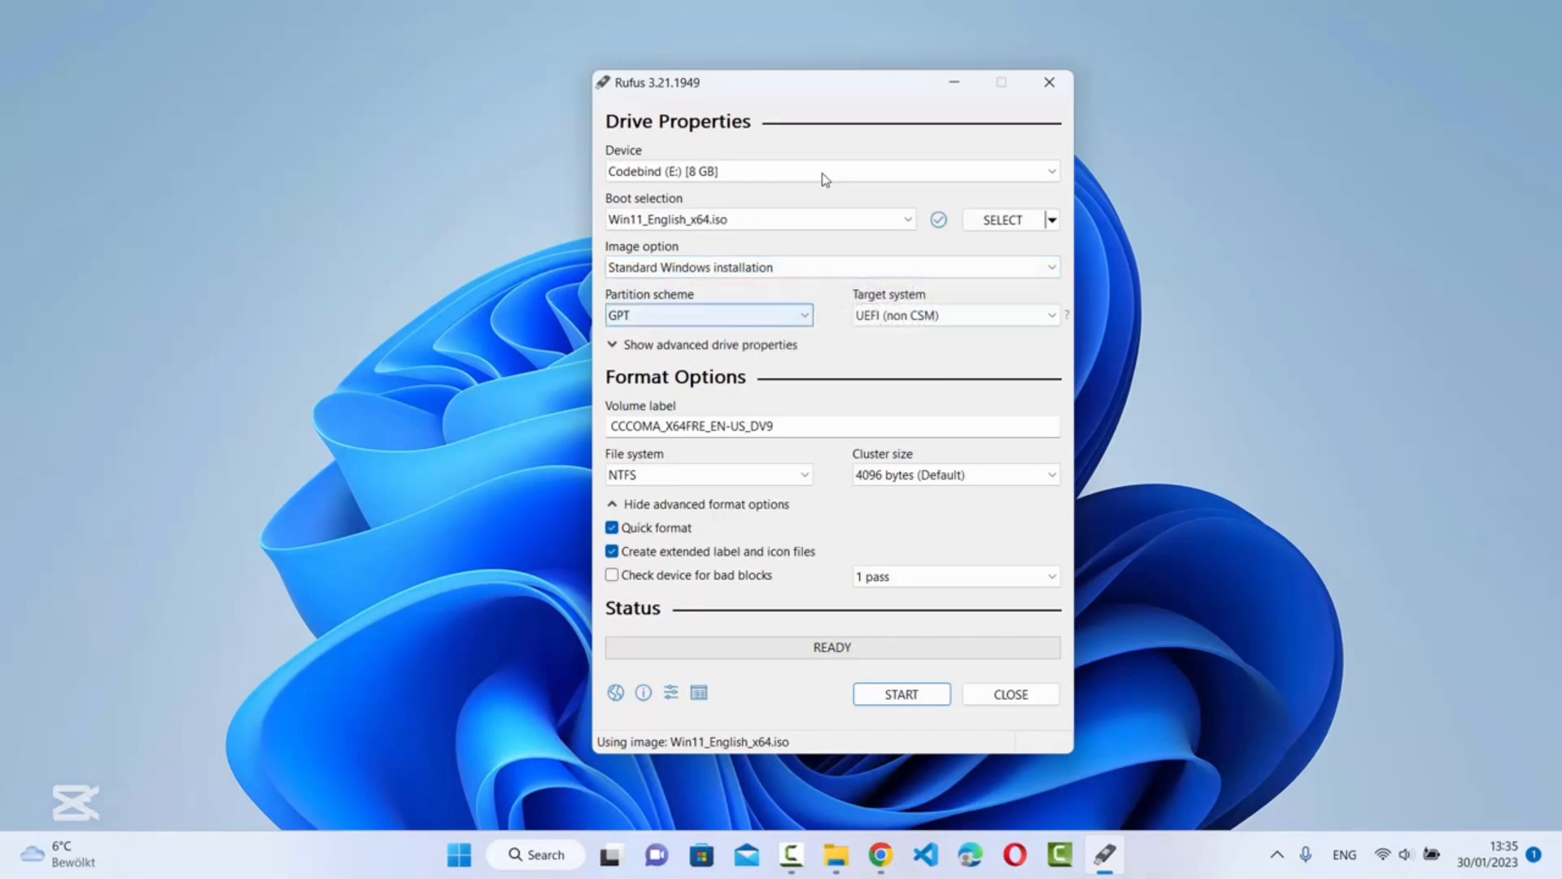
click(709, 316)
Keep GPT partitioning and NTFS file system, and set the volume label to 'Windows 11'
click(627, 351)
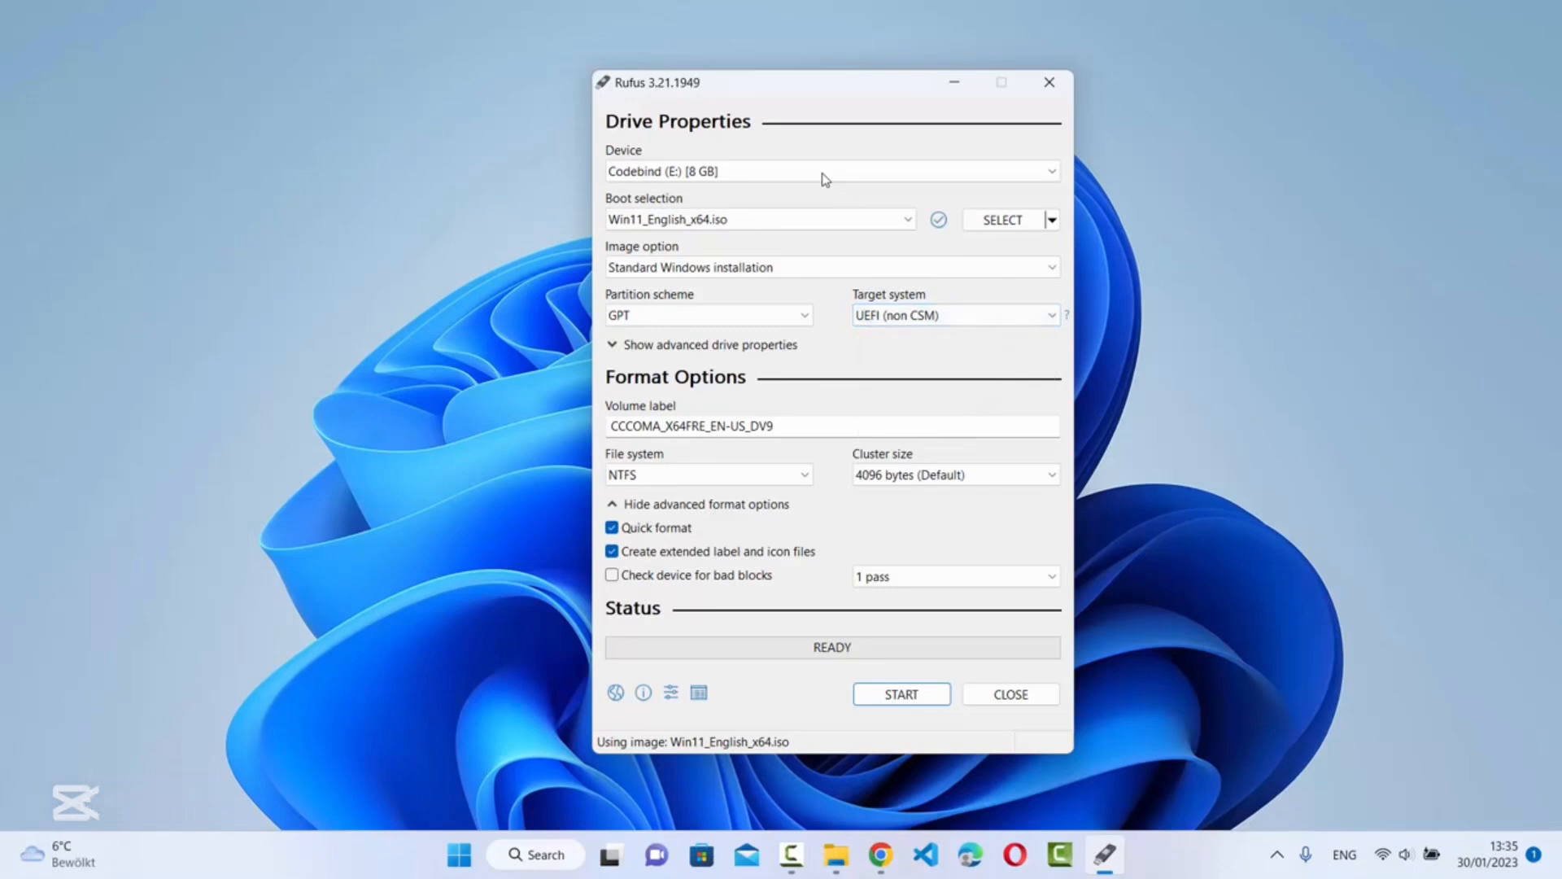
click(760, 427)
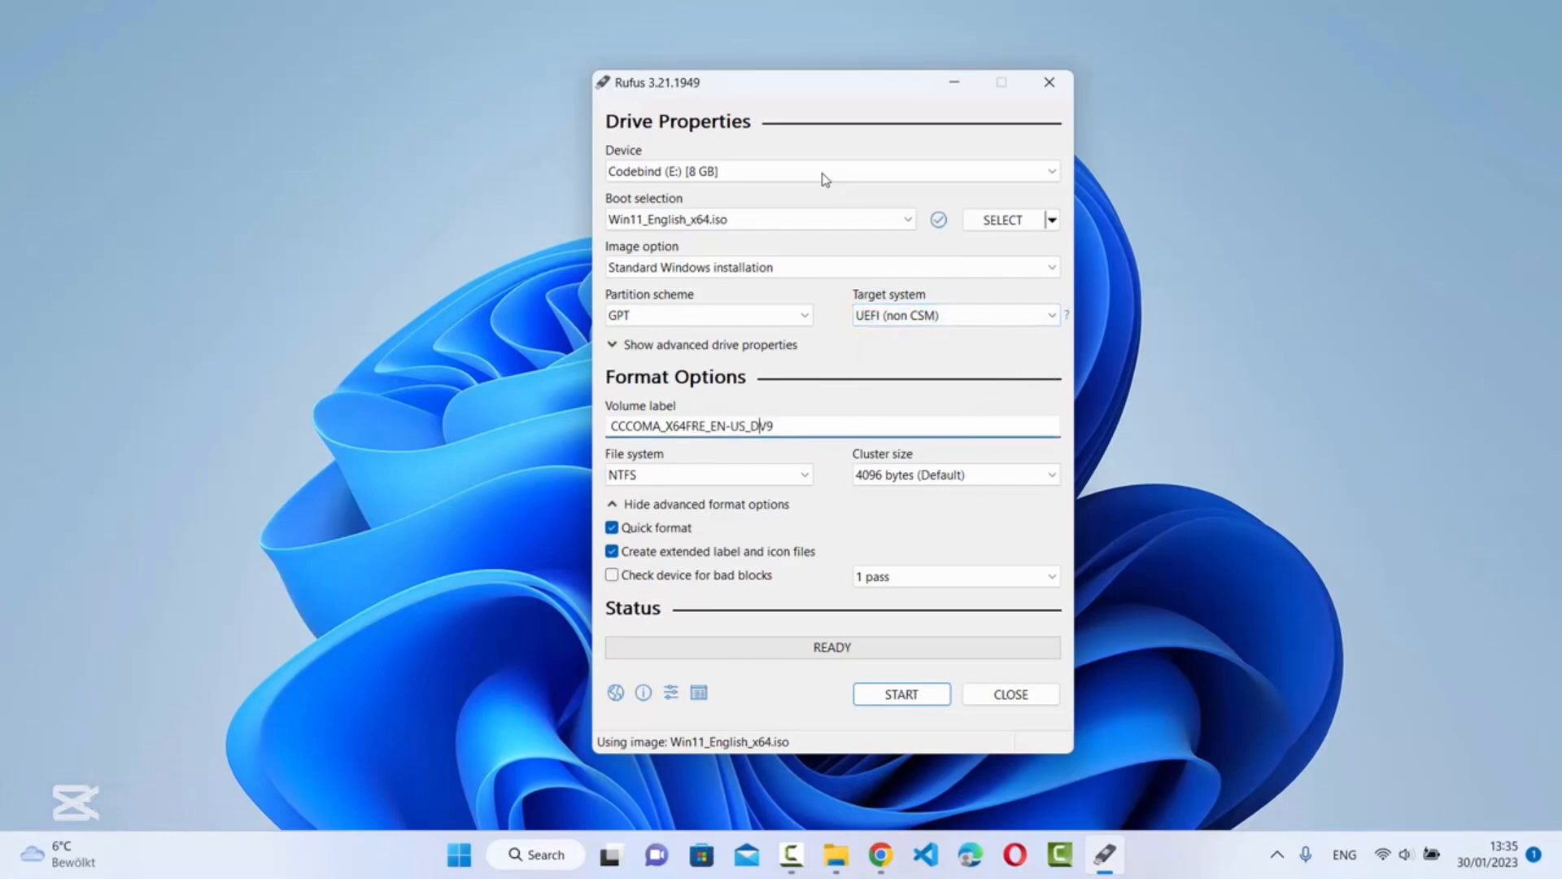
key(ctrl+a)
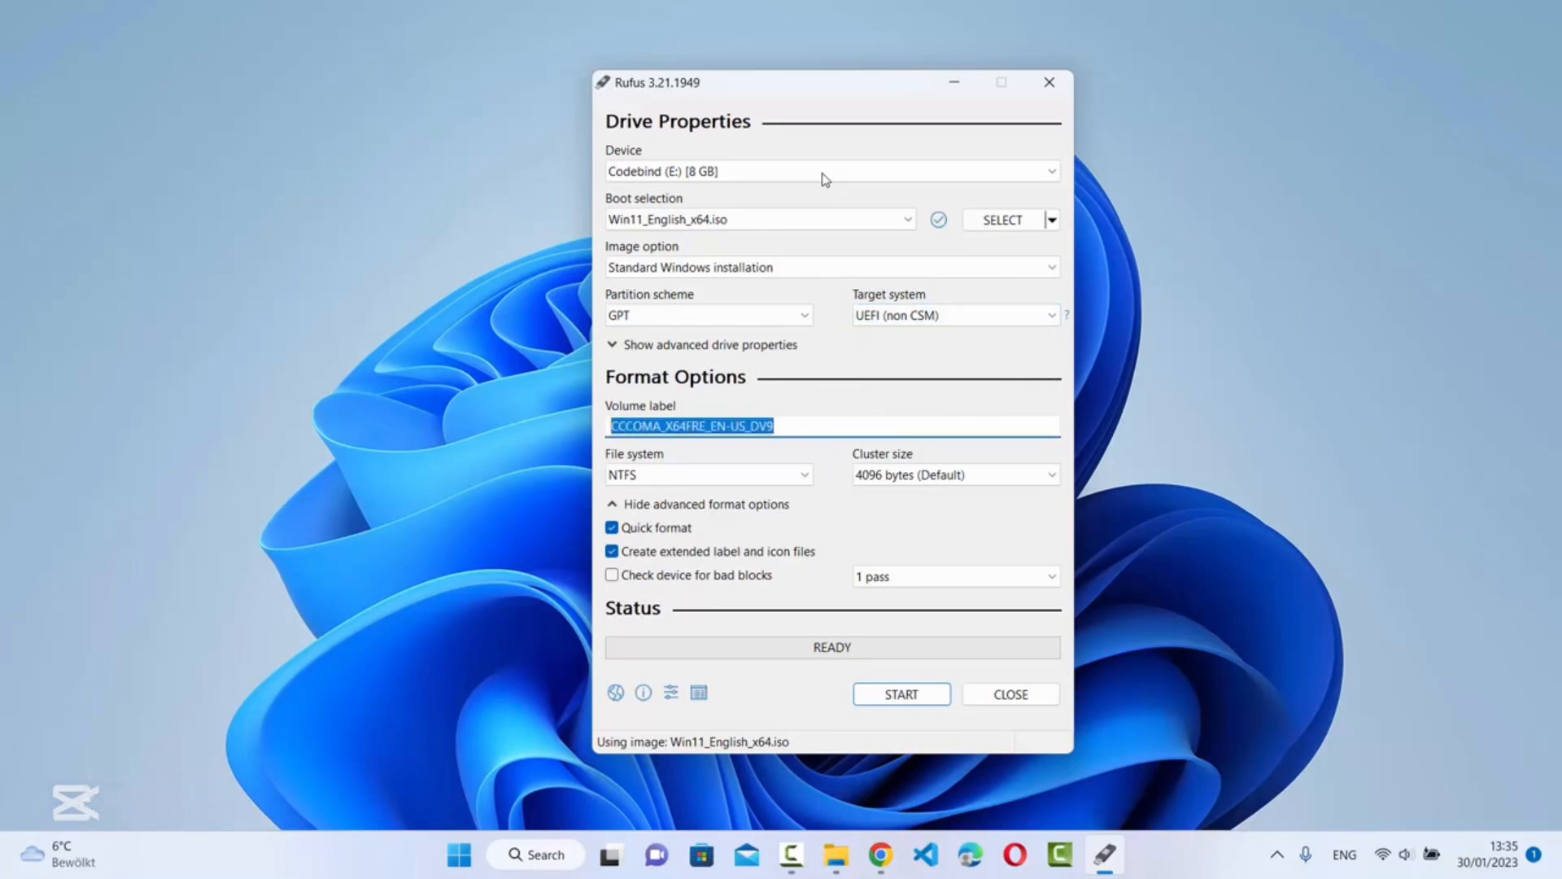
text(W)
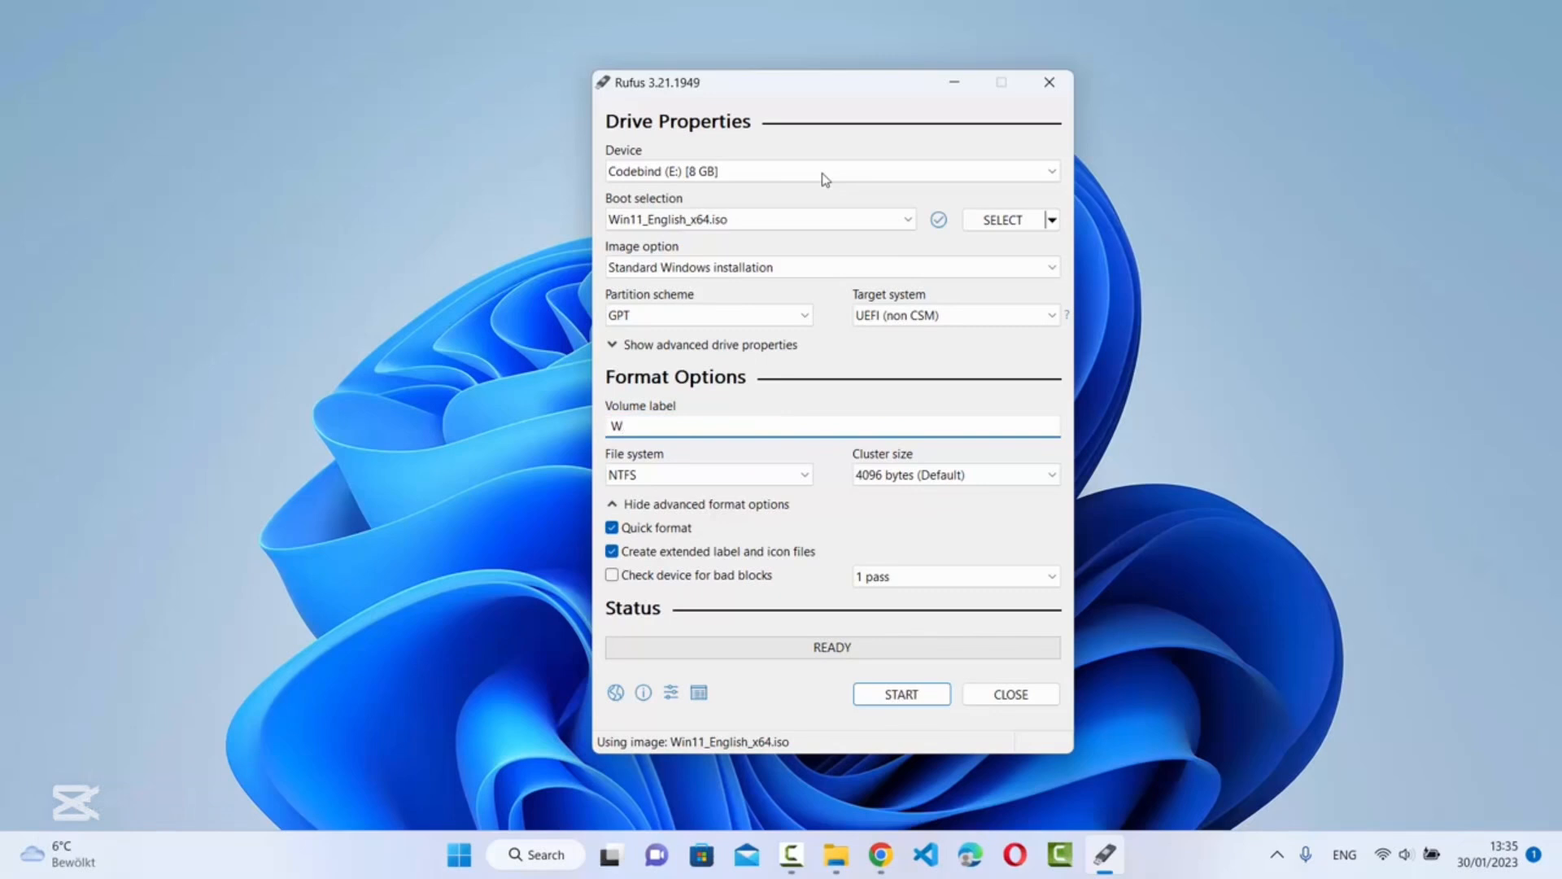
text(indows 11)
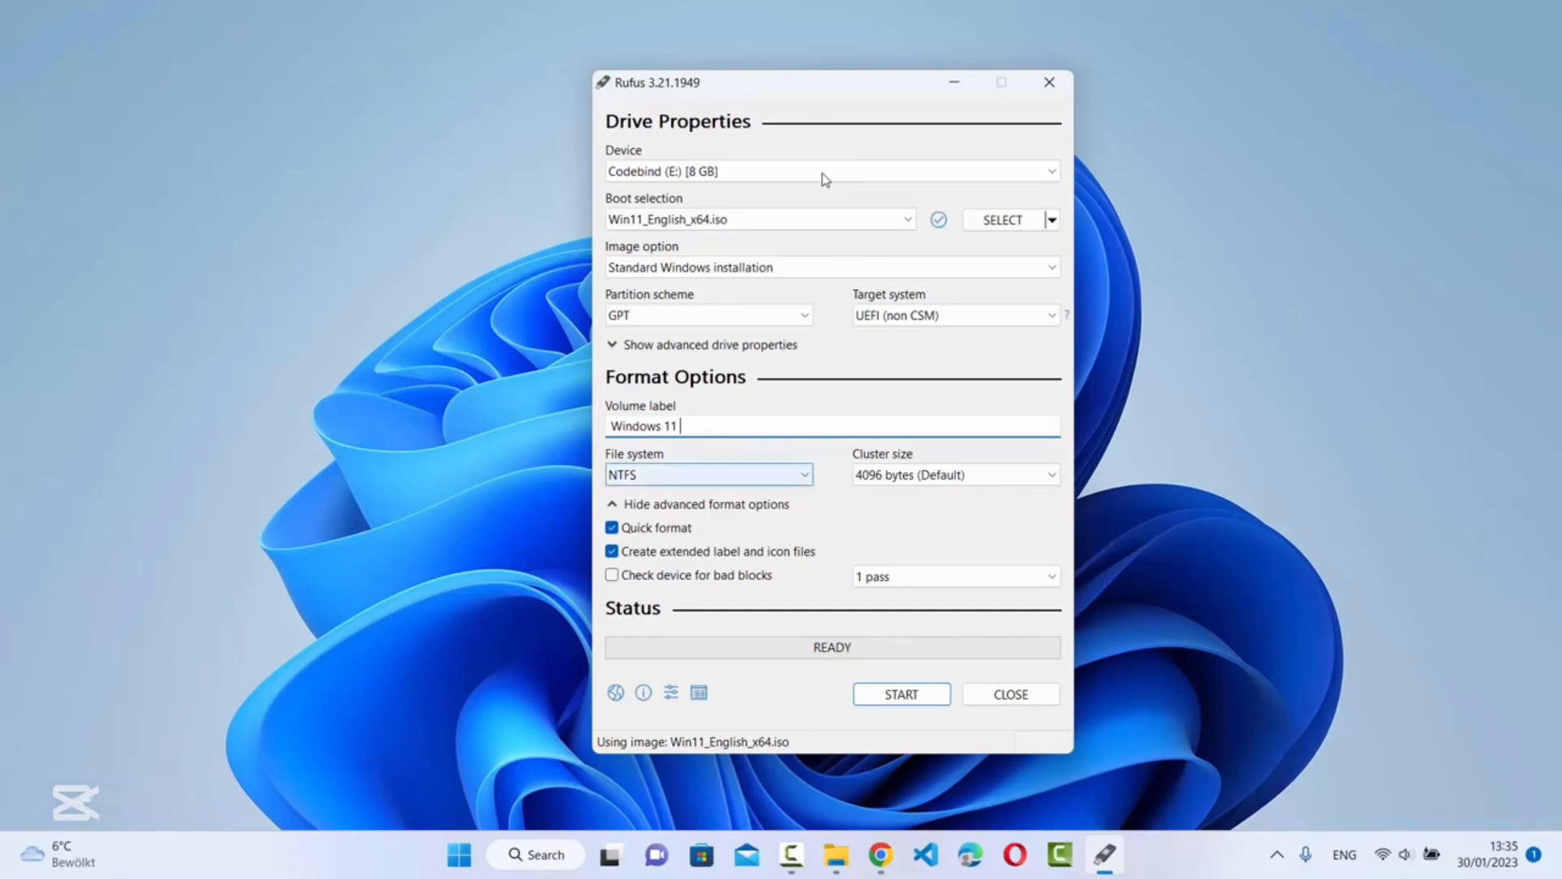
click(709, 475)
click(710, 494)
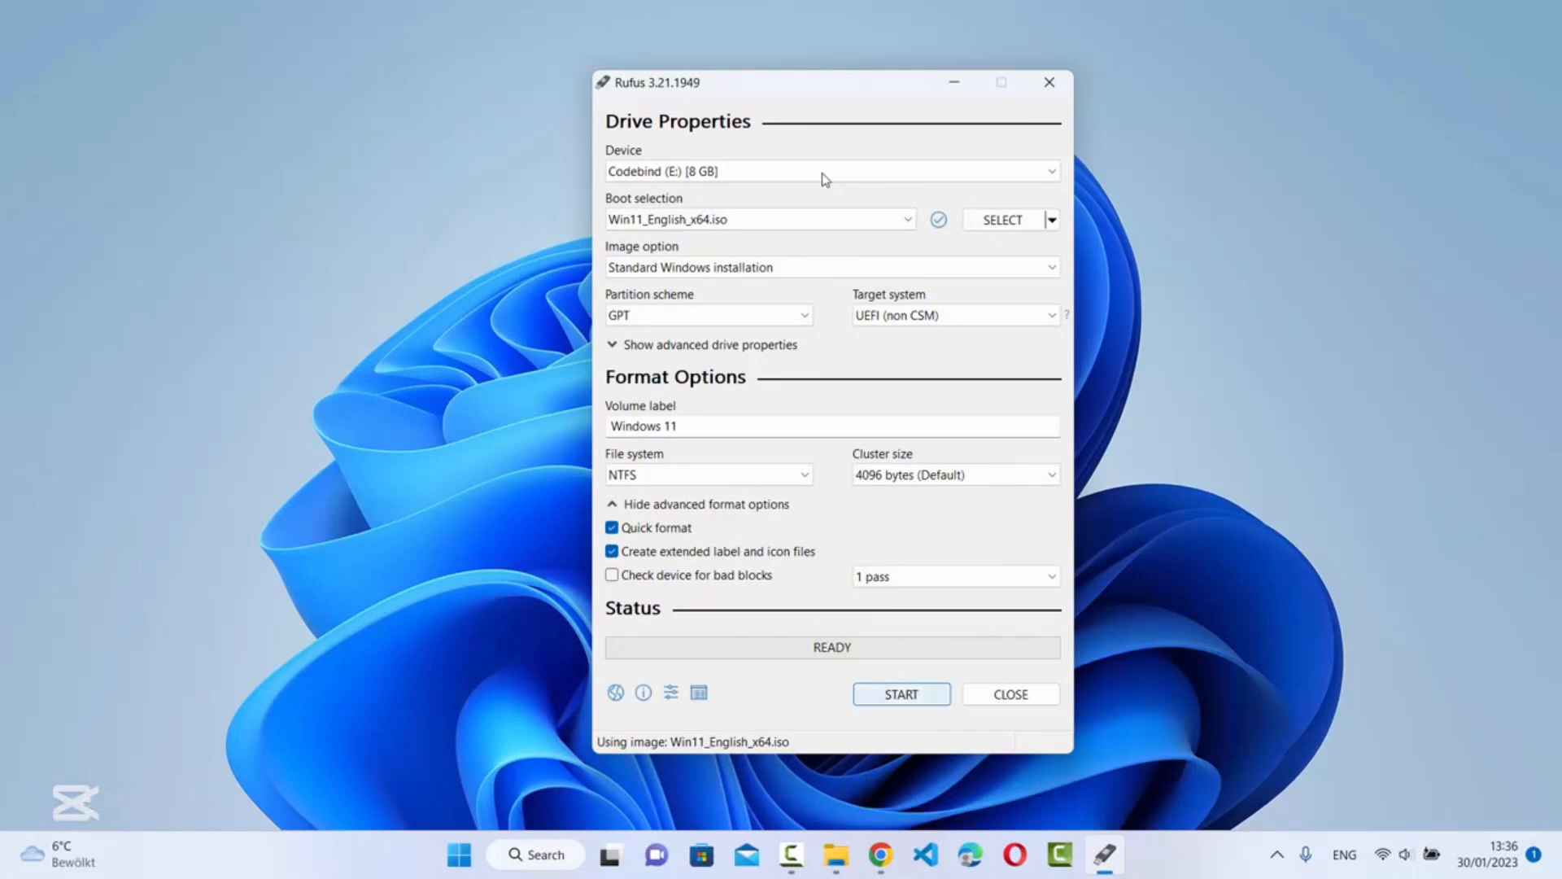
Start the write with only the 4GB+ RAM, Secure Boot and TPM 2.0 requirement removal enabled
key(Return)
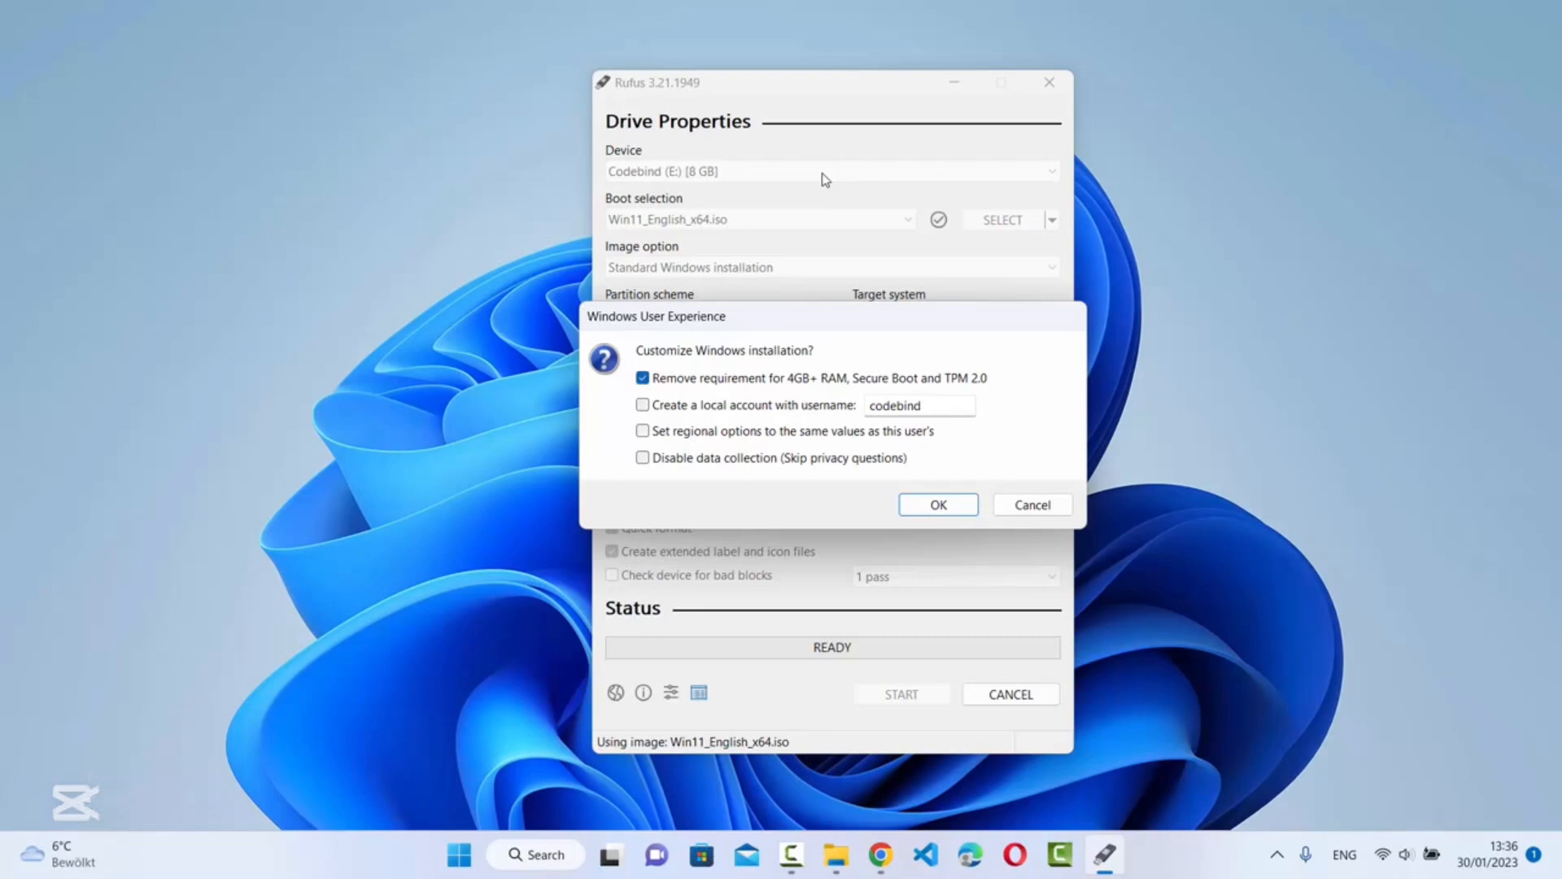
click(896, 406)
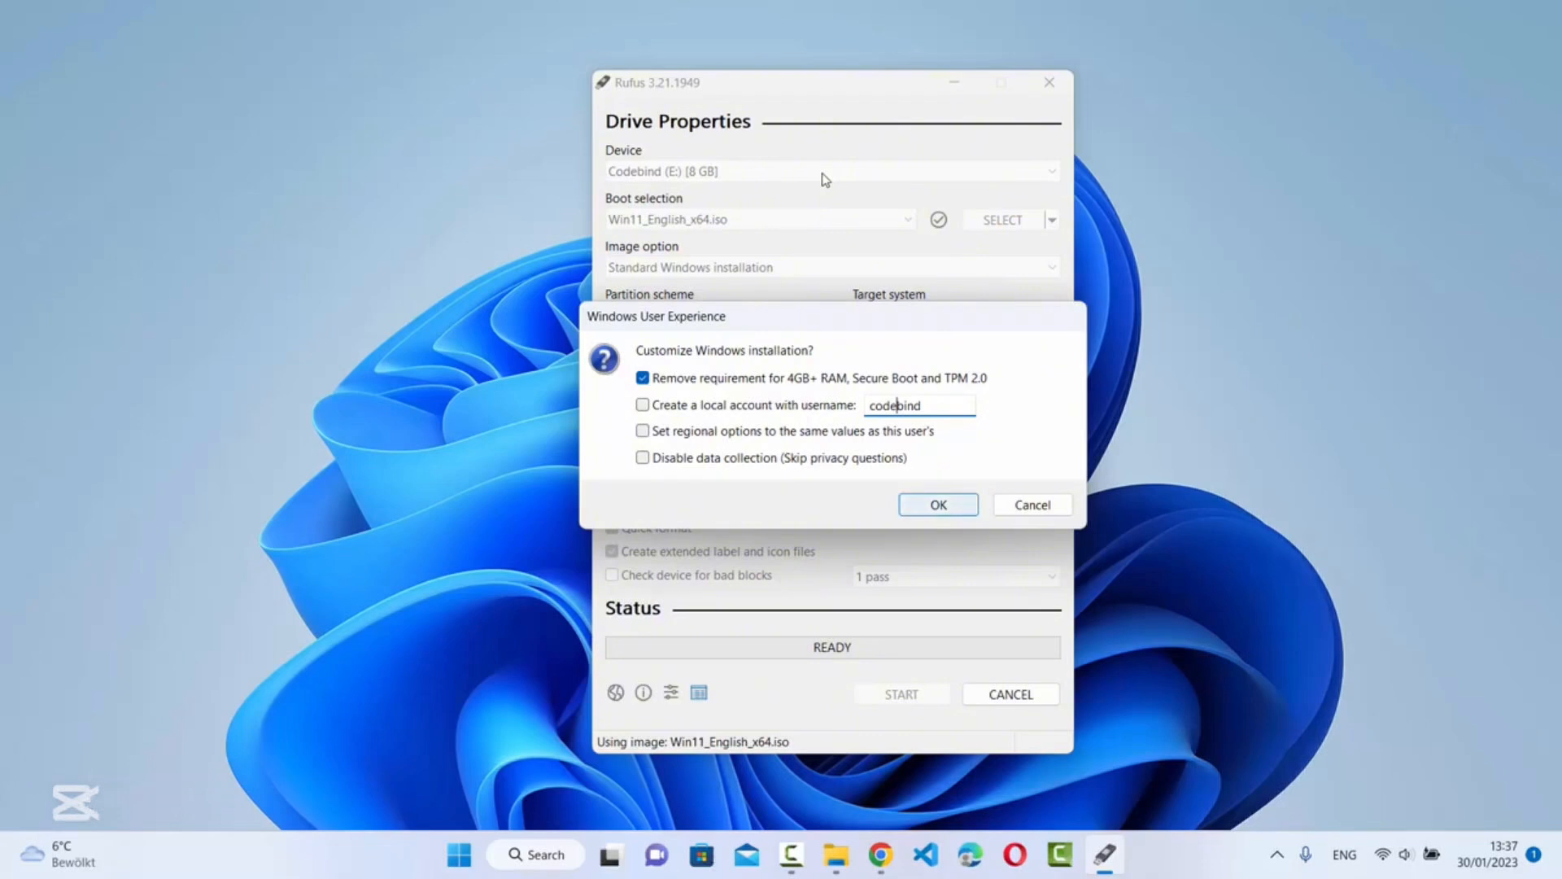
key(Return)
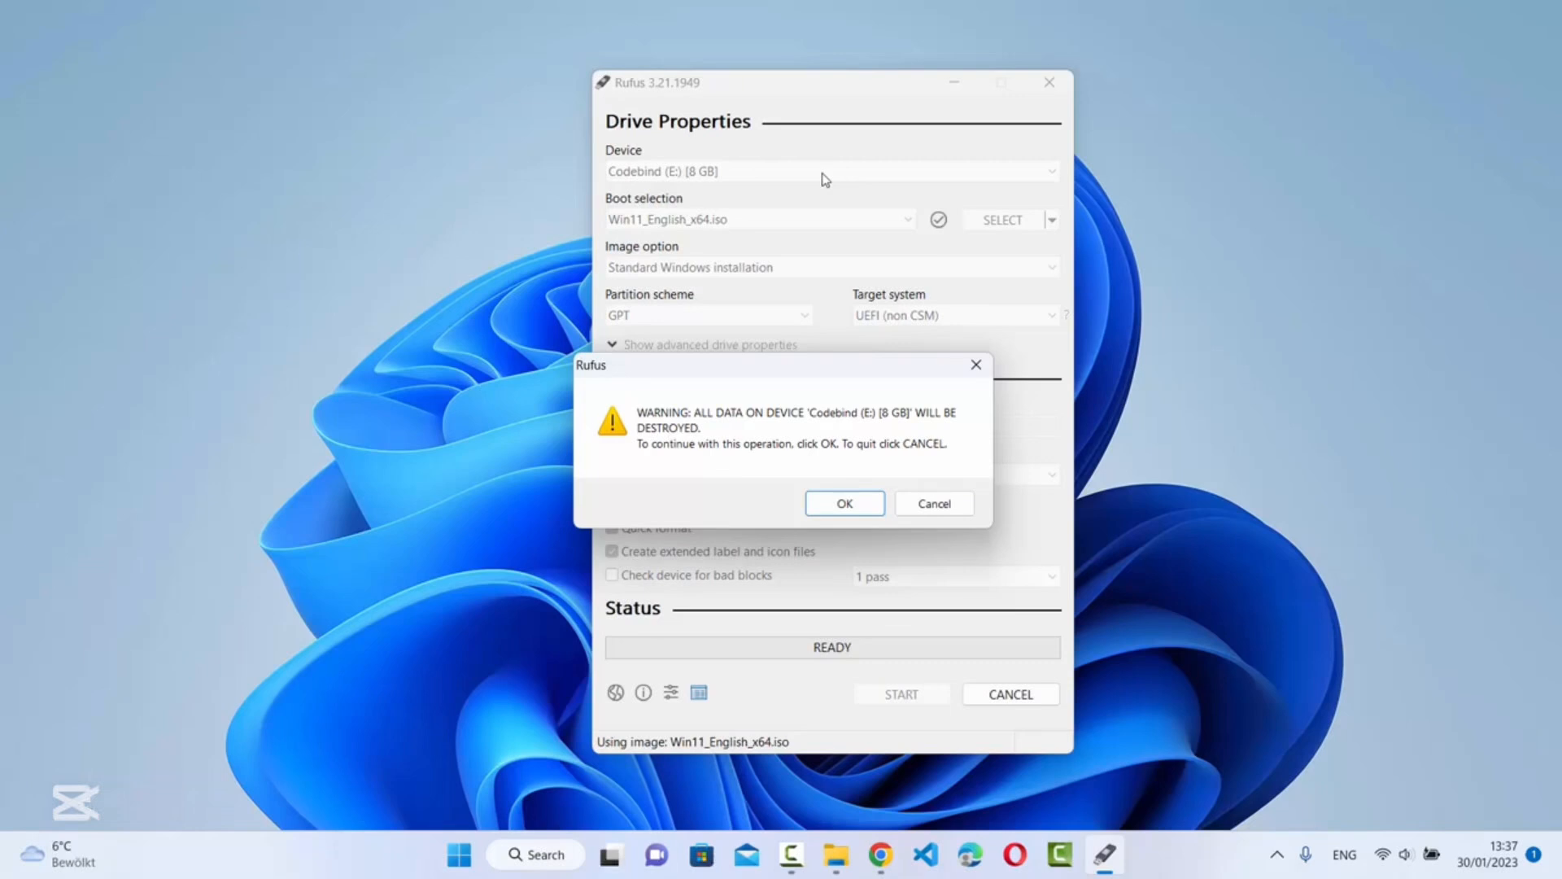
Confirm erasing the USB drive, let Rufus finish, then check Windows 11 (E:) in File Explorer
key(Return)
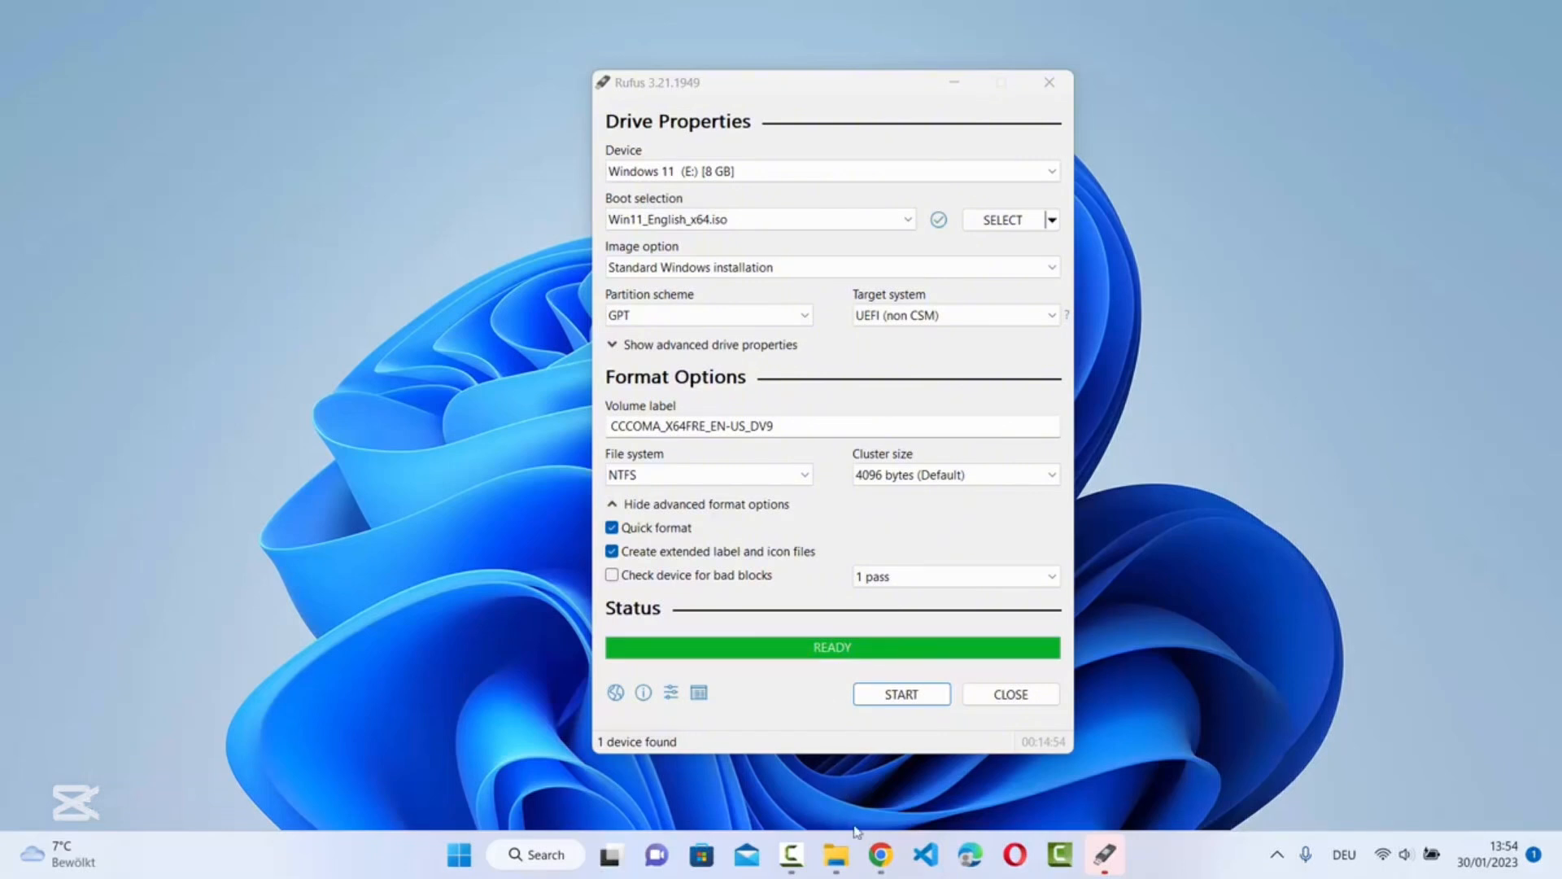
click(836, 854)
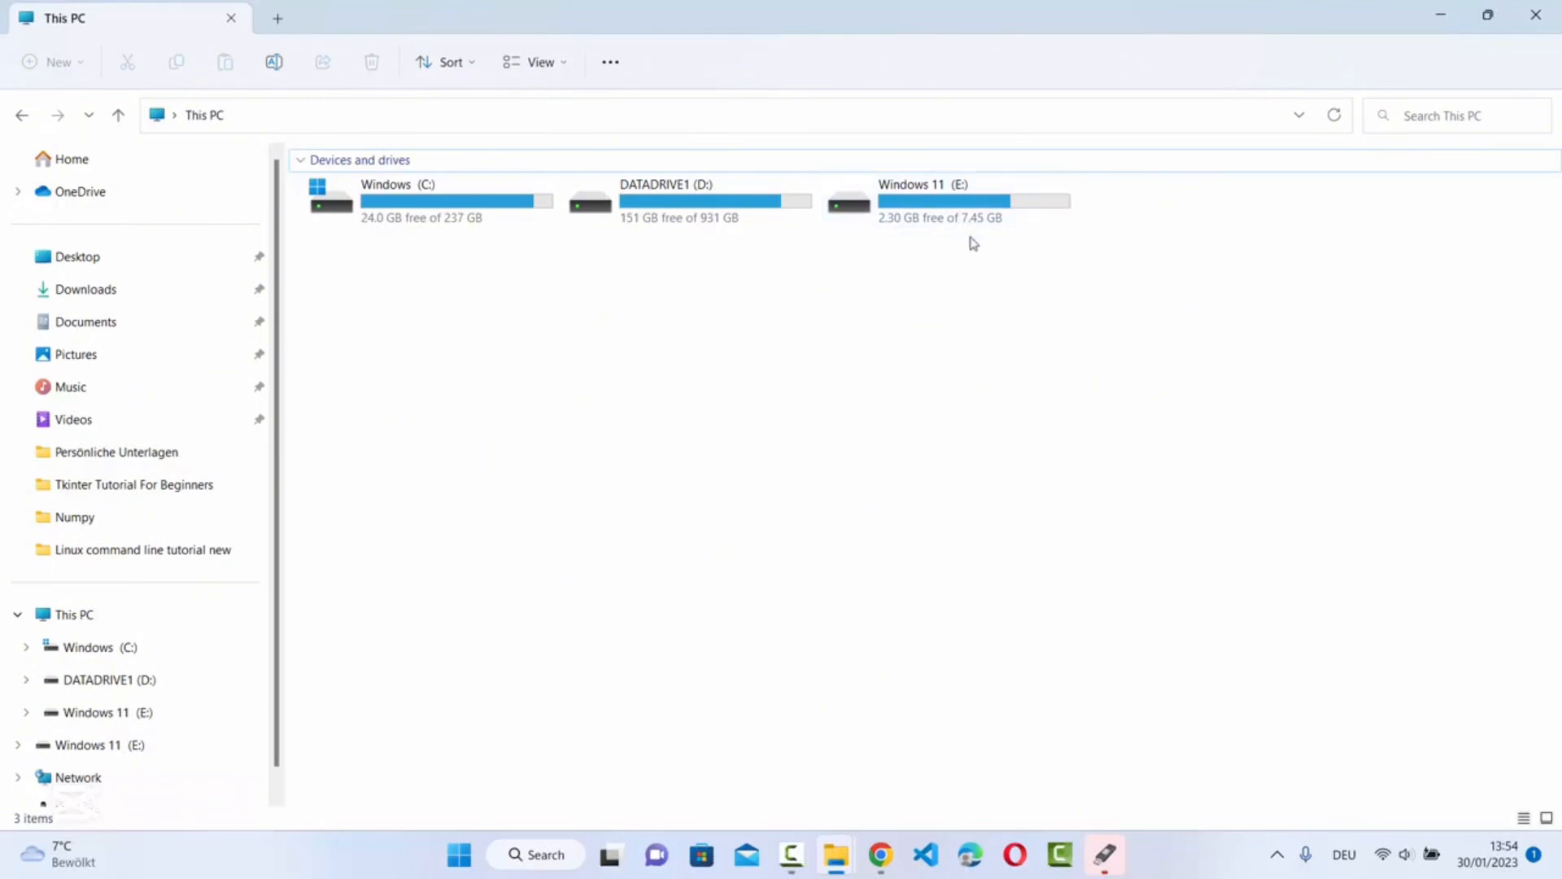
Open Windows 11 (E:) to reveal its boot, efi, sources, support folders and setup.exe
double_click(933, 202)
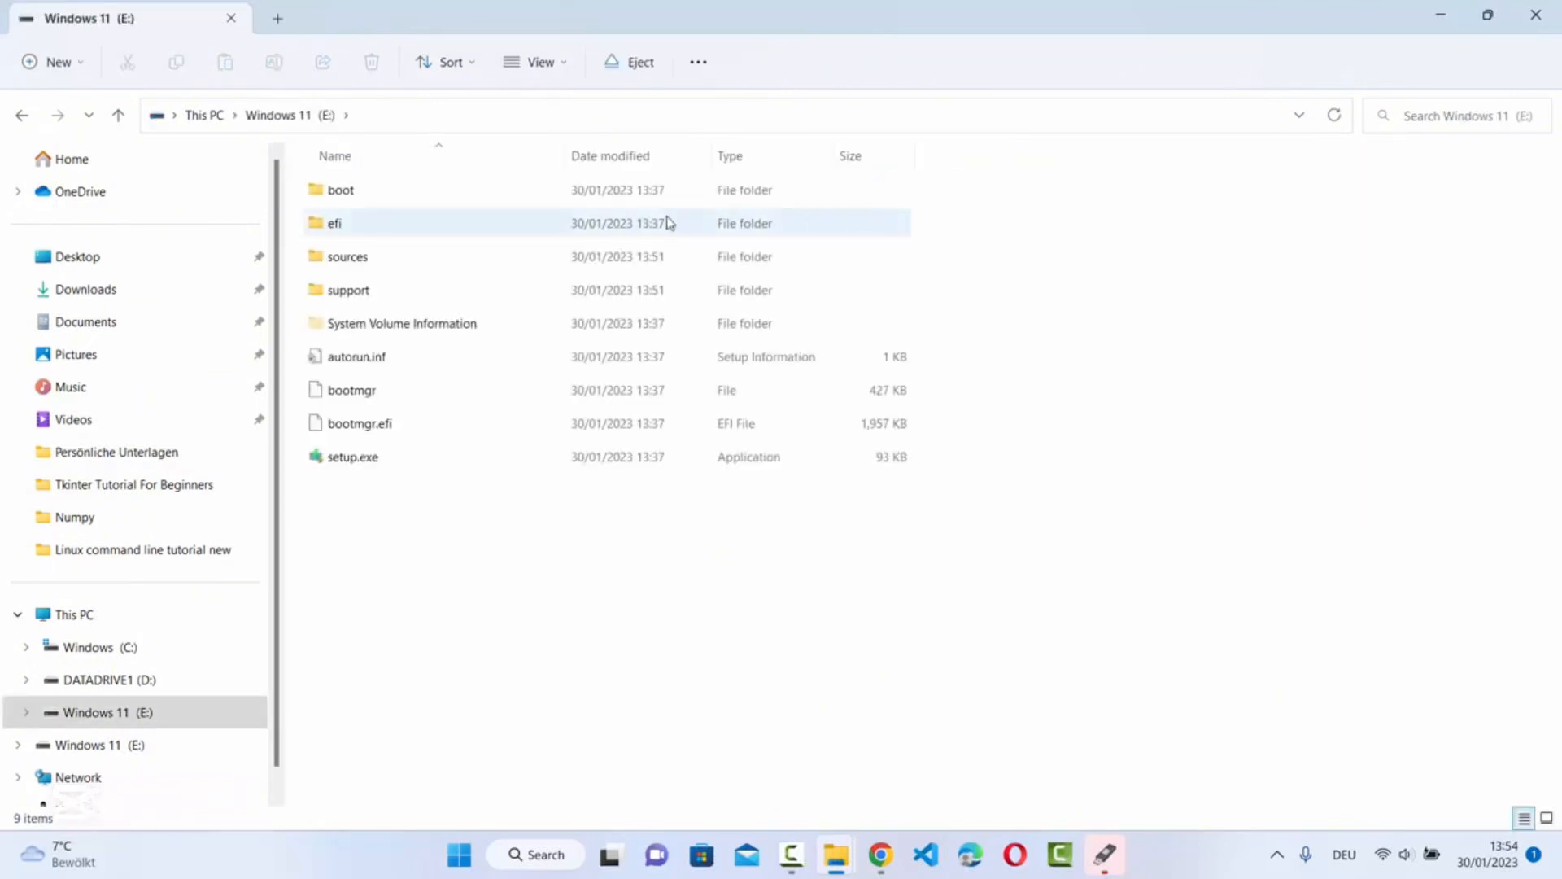